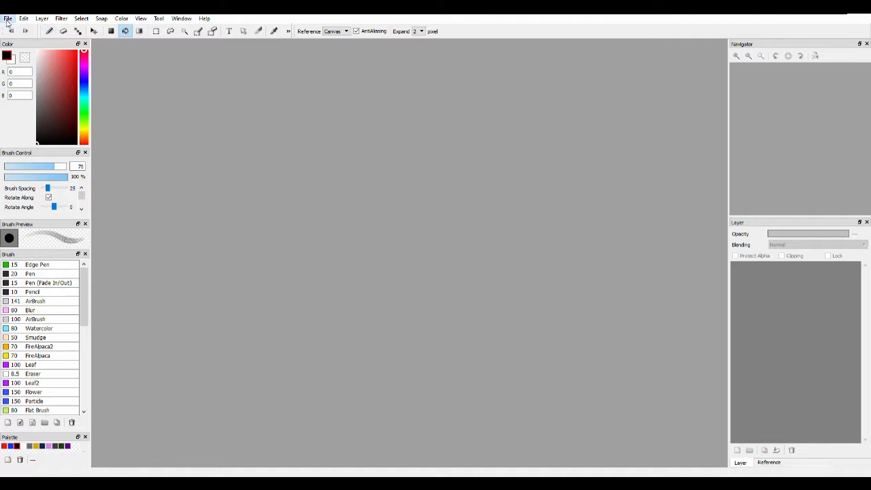
# Step: Create a new transparent canvas of 3000 × 3000 pixels at 350 dpi
pyautogui.click(22, 32)
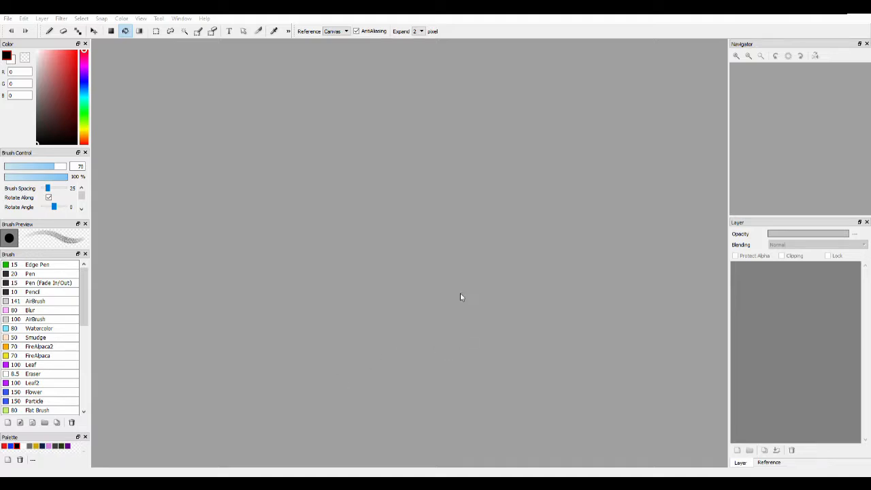
pyautogui.click(450, 353)
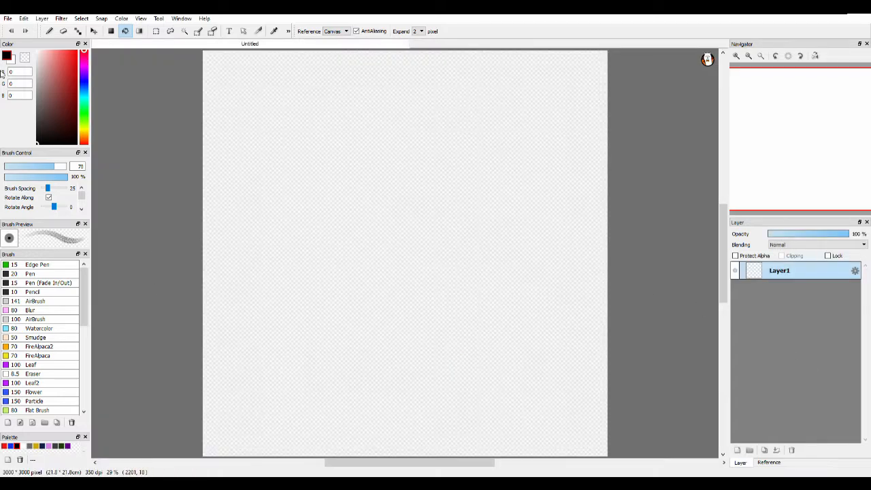
# Step: Draw a short test stroke near the canvas's upper-left corner with the Brush tool and undo it
pyautogui.click(49, 31)
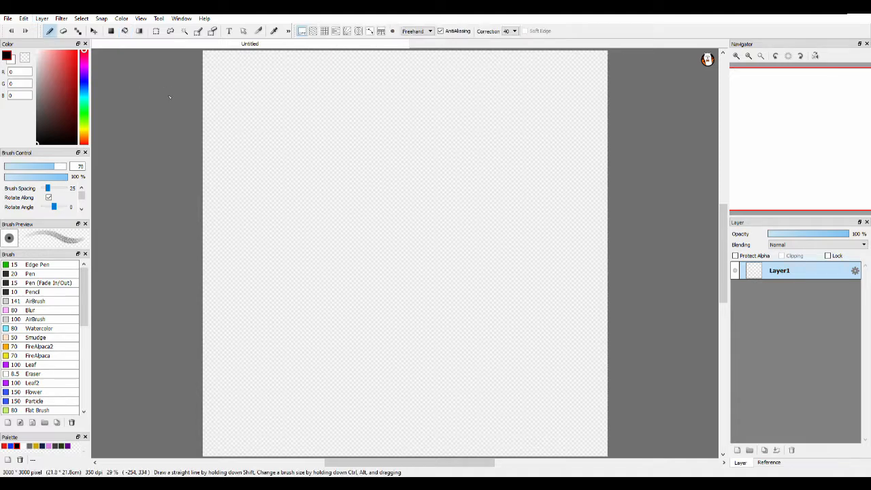
pyautogui.moveTo(276, 128)
pyautogui.mouseDown()
pyautogui.moveTo(286, 120)
pyautogui.moveTo(311, 145)
pyautogui.moveTo(334, 138)
pyautogui.mouseUp()
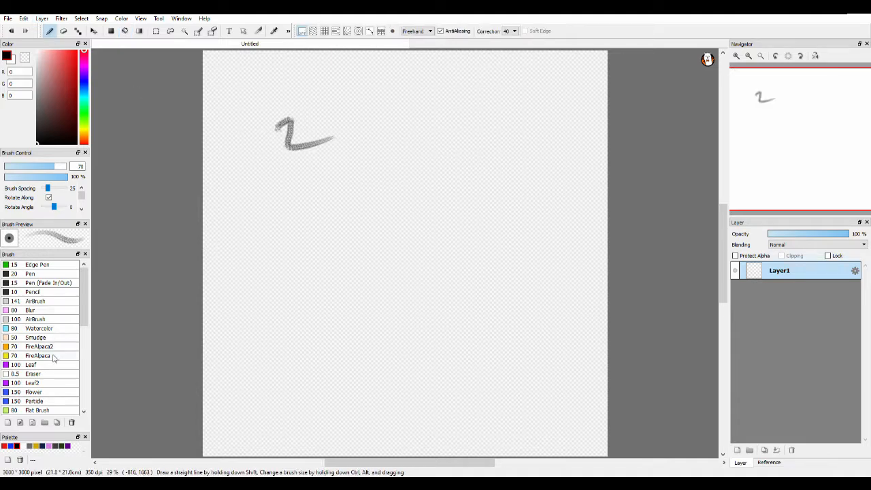
pyautogui.hotkey('ctrl', 'z')
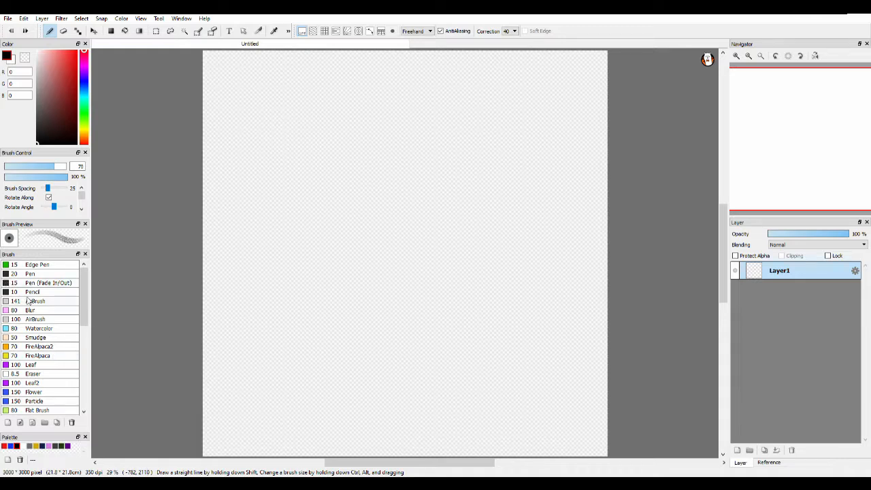
# Step: With the Pen brush, draw a zigzag and a slanted line at size 20, plus a thick curve at size 165
pyautogui.click(37, 275)
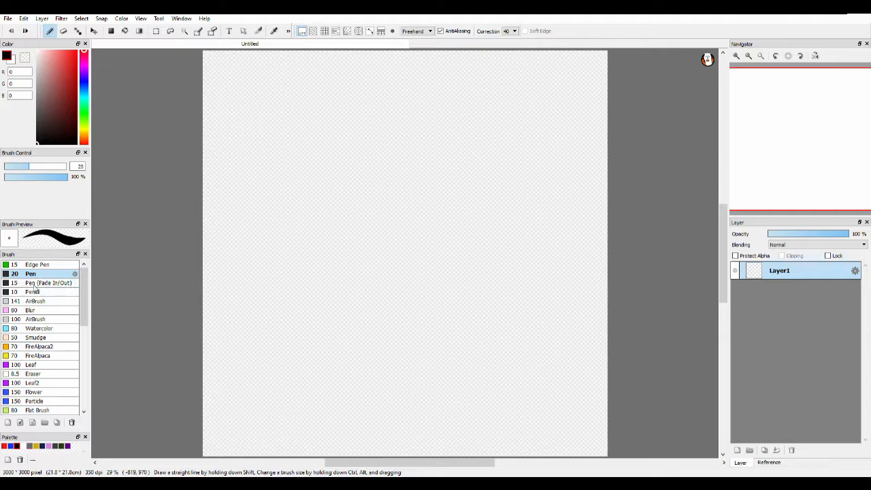
pyautogui.moveTo(316, 156)
pyautogui.mouseDown()
pyautogui.moveTo(361, 188)
pyautogui.moveTo(348, 261)
pyautogui.moveTo(391, 286)
pyautogui.moveTo(455, 293)
pyautogui.mouseUp()
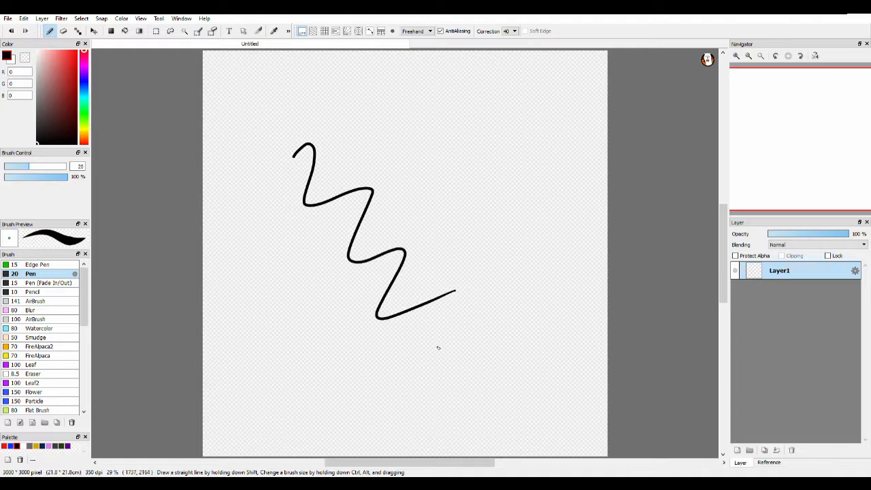
pyautogui.moveTo(267, 108); pyautogui.dragTo(336, 304)
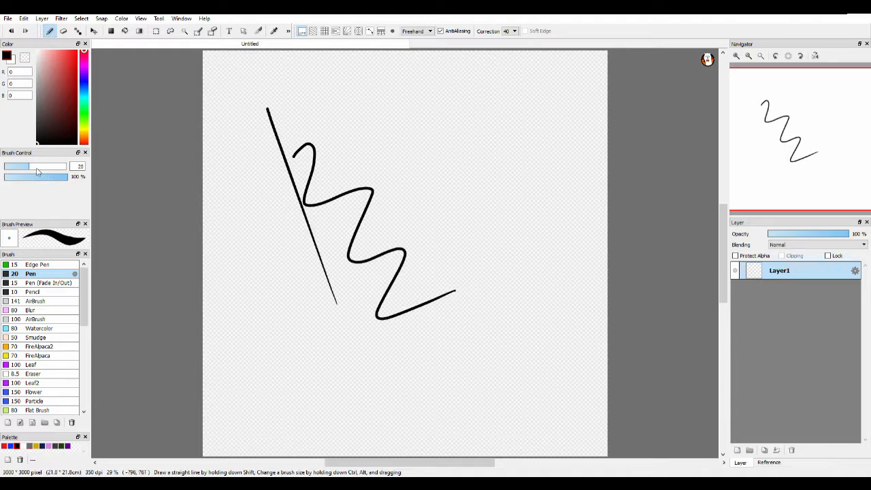
pyautogui.moveTo(38, 172); pyautogui.dragTo(69, 173)
pyautogui.moveTo(334, 175)
pyautogui.mouseDown()
pyautogui.moveTo(349, 143)
pyautogui.moveTo(388, 123)
pyautogui.moveTo(404, 185)
pyautogui.moveTo(378, 246)
pyautogui.moveTo(423, 259)
pyautogui.moveTo(391, 280)
pyautogui.mouseUp()
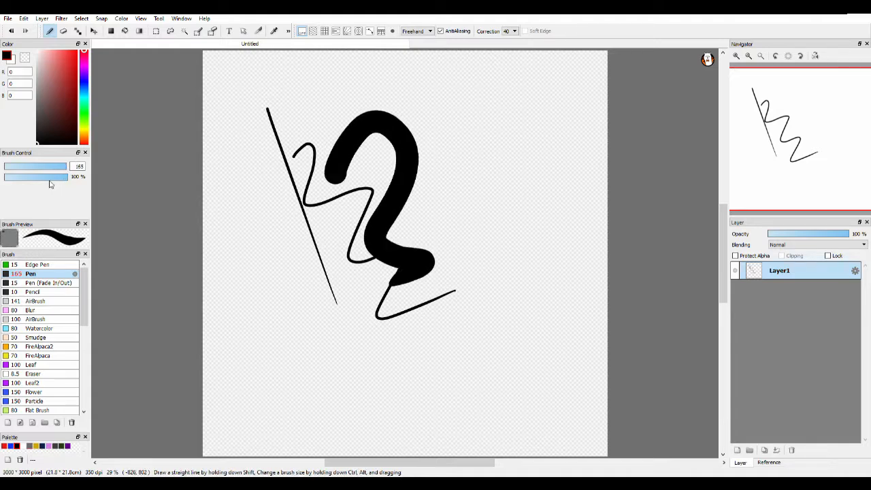
# Step: Draw a translucent zigzag with the Pen at 40% opacity, and a solid one beside it at 100% opacity
pyautogui.moveTo(50, 181); pyautogui.dragTo(42, 182)
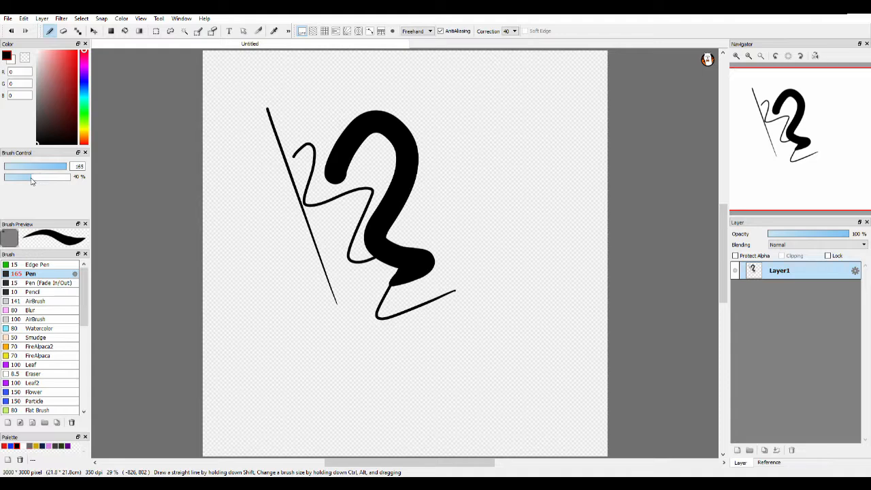
pyautogui.moveTo(428, 95)
pyautogui.mouseDown()
pyautogui.moveTo(451, 68)
pyautogui.moveTo(407, 160)
pyautogui.moveTo(480, 196)
pyautogui.mouseUp()
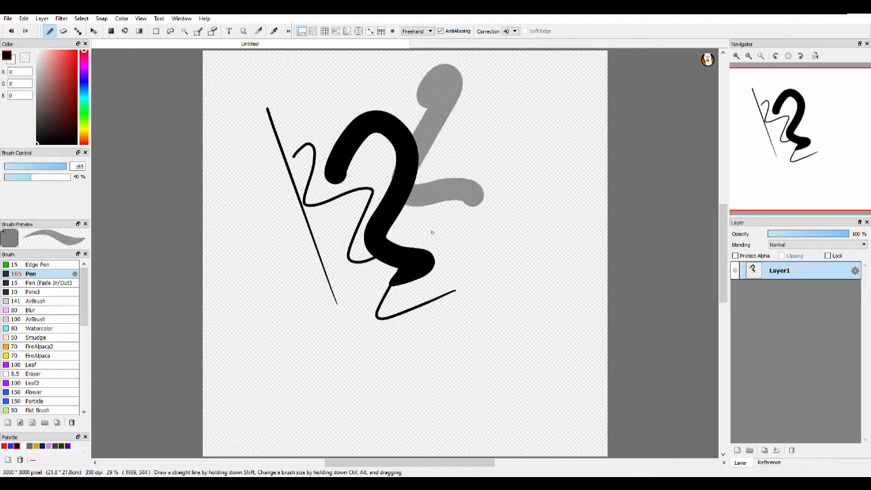
pyautogui.moveTo(431, 233)
pyautogui.mouseDown()
pyautogui.moveTo(492, 274)
pyautogui.moveTo(480, 314)
pyautogui.mouseUp()
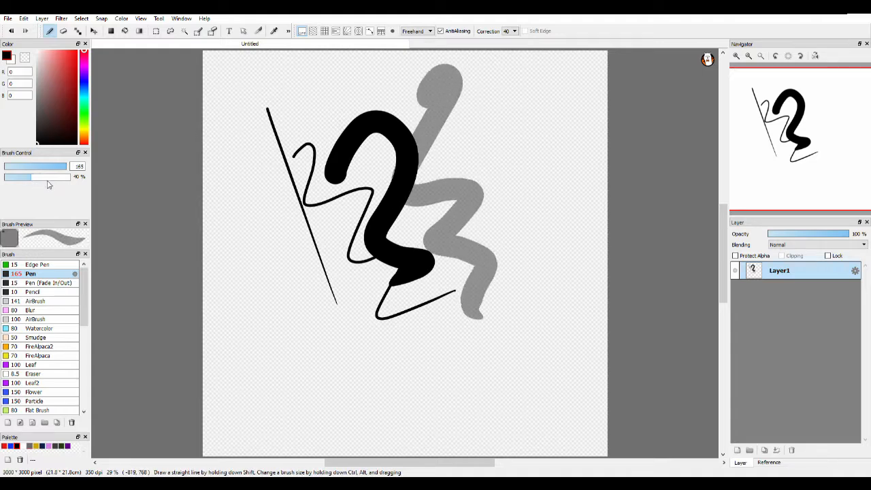
pyautogui.moveTo(60, 179); pyautogui.dragTo(76, 178)
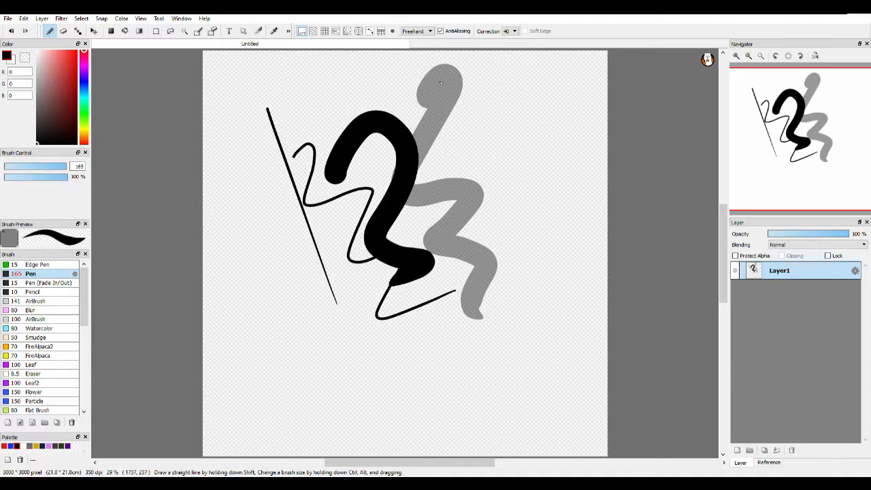
pyautogui.moveTo(472, 80)
pyautogui.mouseDown()
pyautogui.moveTo(526, 99)
pyautogui.moveTo(459, 138)
pyautogui.moveTo(521, 145)
pyautogui.moveTo(493, 213)
pyautogui.moveTo(523, 227)
pyautogui.moveTo(485, 285)
pyautogui.mouseUp()
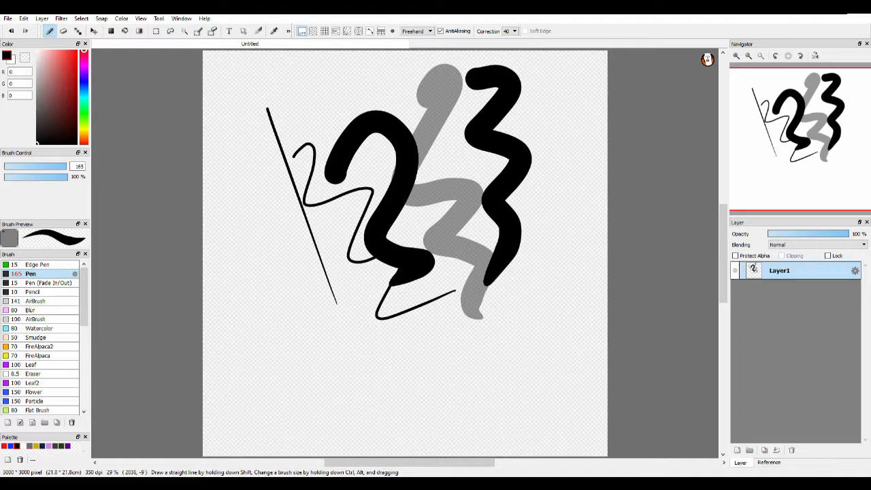
# Step: Undo every stroke on the canvas, redo the first zigzag, and undo it again
pyautogui.click(10, 34)
pyautogui.click(11, 34)
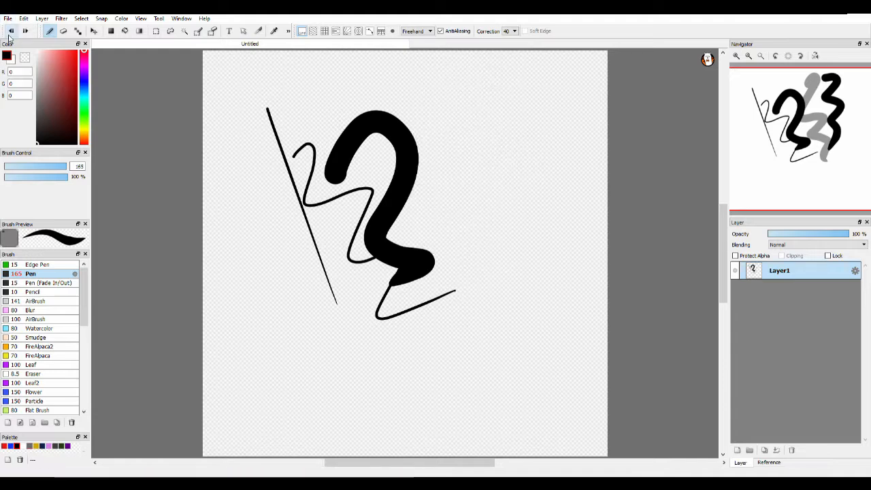
pyautogui.click(10, 32)
pyautogui.click(10, 32)
pyautogui.click(10, 31)
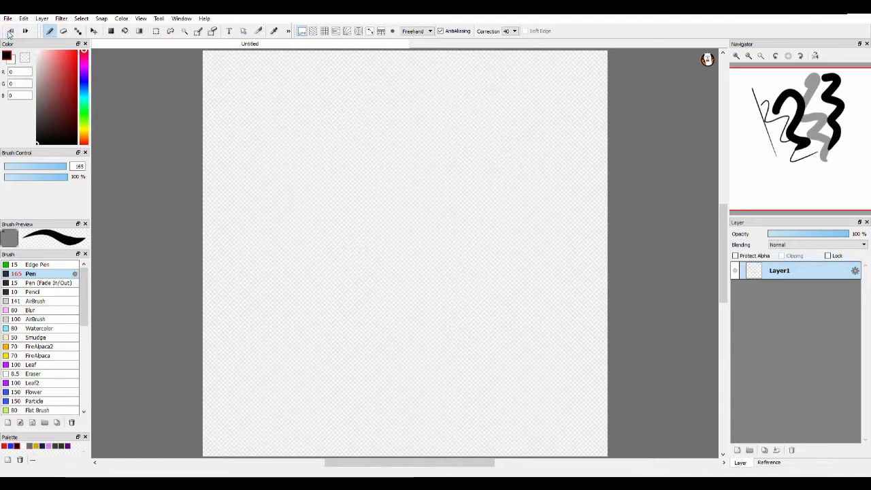
pyautogui.click(25, 32)
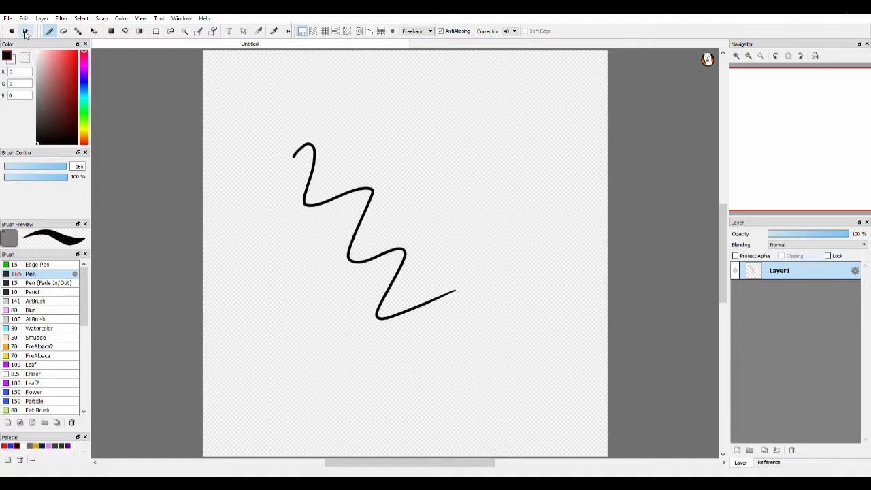
pyautogui.click(9, 32)
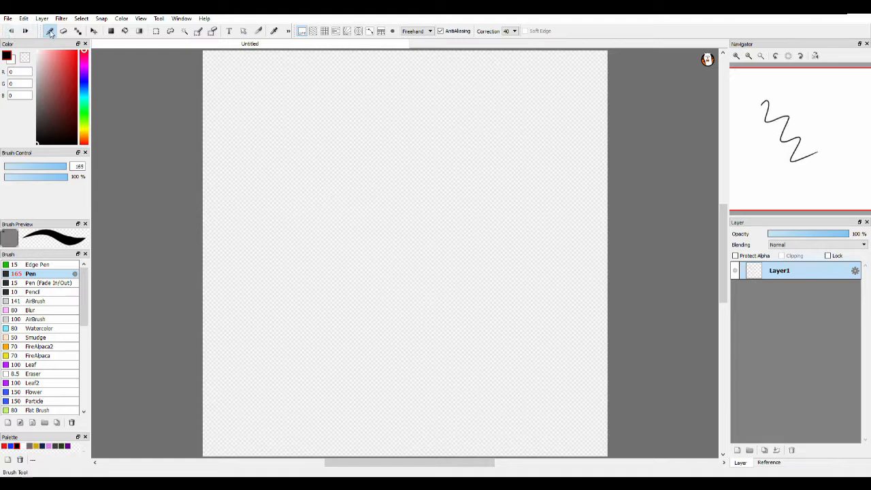
# Step: Draw a thick black hooked Pen stroke on the canvas and cut thin gaps through it with the Eraser
pyautogui.moveTo(276, 140)
pyautogui.mouseDown()
pyautogui.moveTo(296, 115)
pyautogui.moveTo(301, 224)
pyautogui.moveTo(361, 218)
pyautogui.mouseUp()
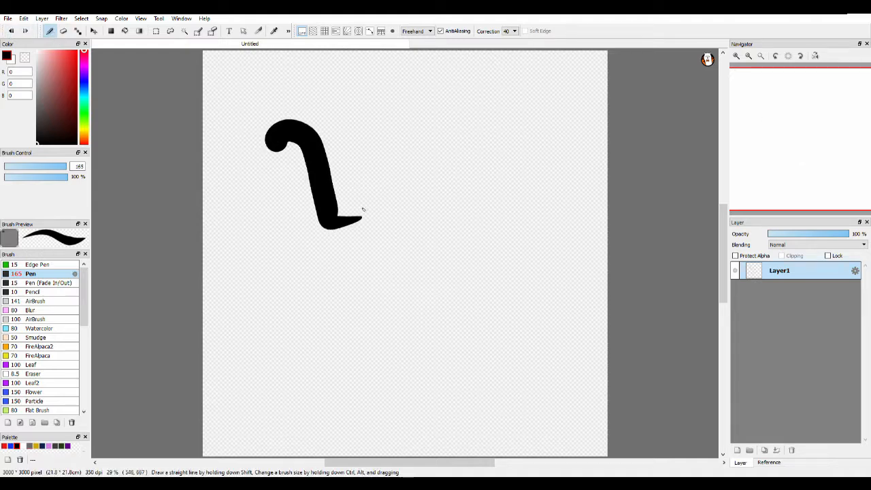
pyautogui.click(64, 34)
pyautogui.moveTo(276, 123)
pyautogui.mouseDown()
pyautogui.moveTo(303, 196)
pyautogui.moveTo(334, 180)
pyautogui.mouseUp()
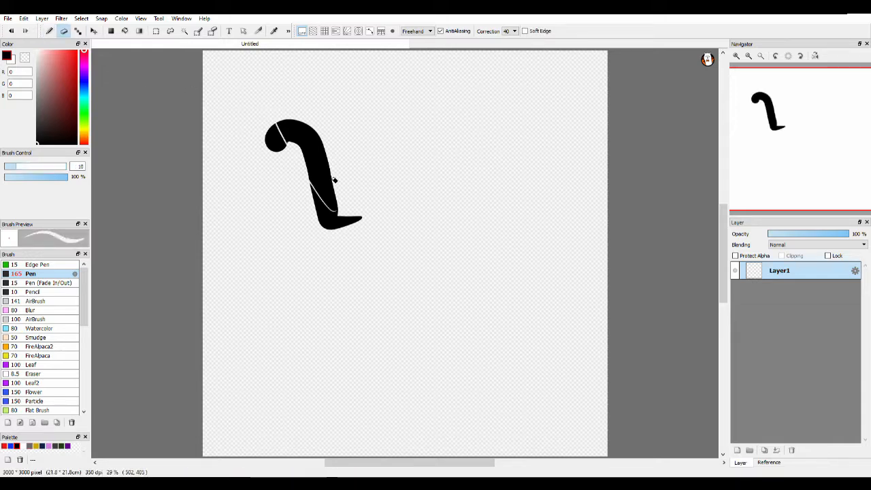
pyautogui.moveTo(338, 148); pyautogui.dragTo(113, 152)
# Step: Set the Eraser size to 89 and erase parts of the stroke's curved top
pyautogui.moveTo(66, 167); pyautogui.dragTo(60, 167)
pyautogui.moveTo(339, 144); pyautogui.dragTo(279, 136)
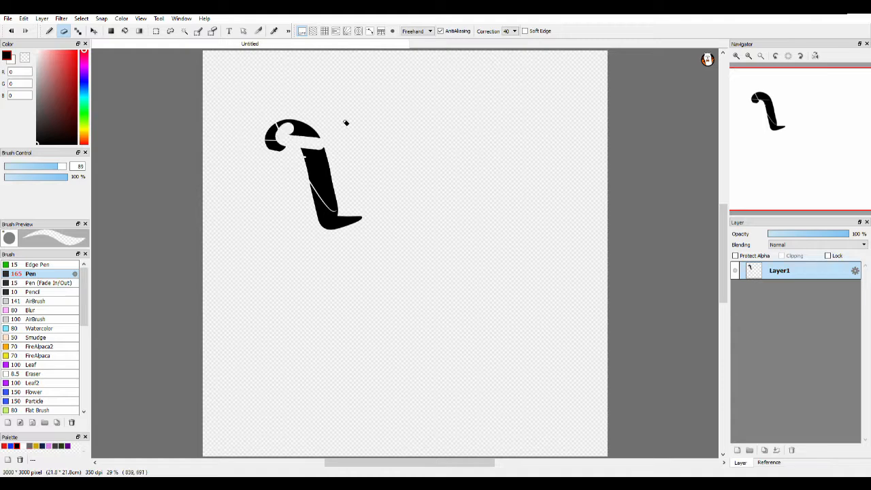
pyautogui.moveTo(346, 123); pyautogui.dragTo(236, 161)
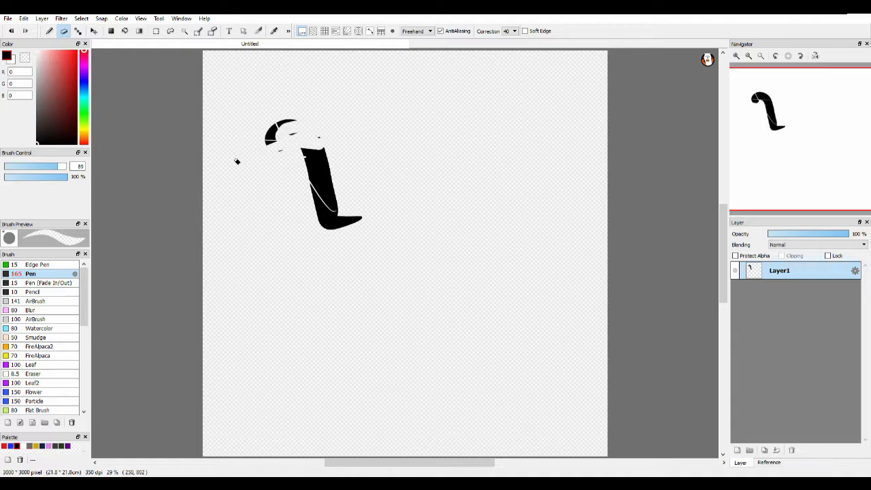
# Step: Set the Eraser opacity to 70% and partially erase the upper part of the stroke's stem
pyautogui.click(52, 177)
pyautogui.moveTo(318, 151); pyautogui.dragTo(260, 192)
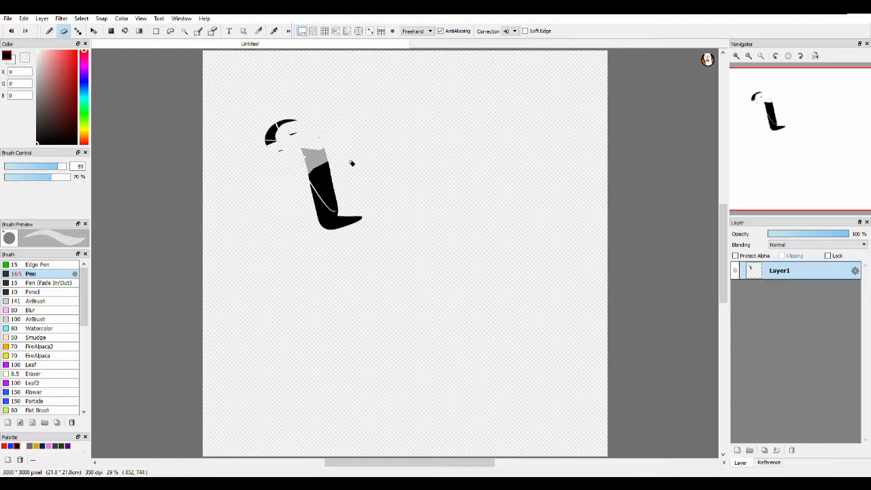
pyautogui.moveTo(352, 163); pyautogui.dragTo(286, 194)
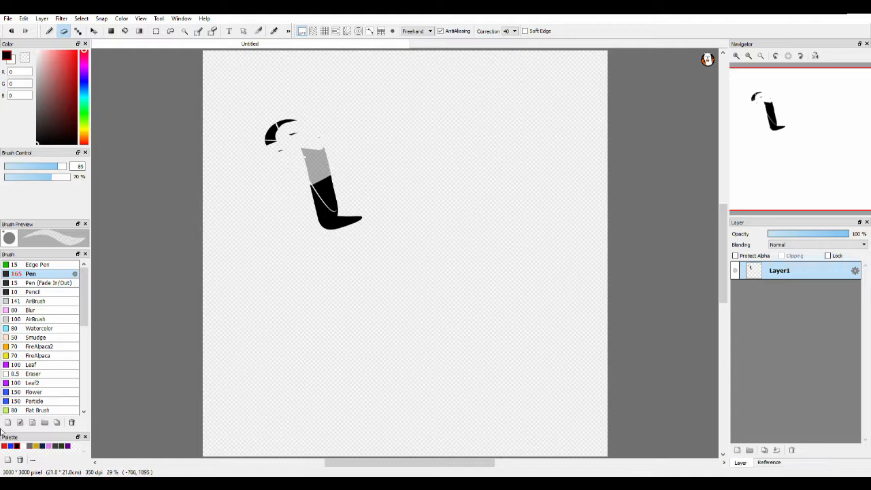
# Step: Choose the Blur brush, erase another strip of the stem, and blur the remains of the curved top with the Brush tool
pyautogui.click(29, 311)
pyautogui.moveTo(305, 150); pyautogui.dragTo(313, 156)
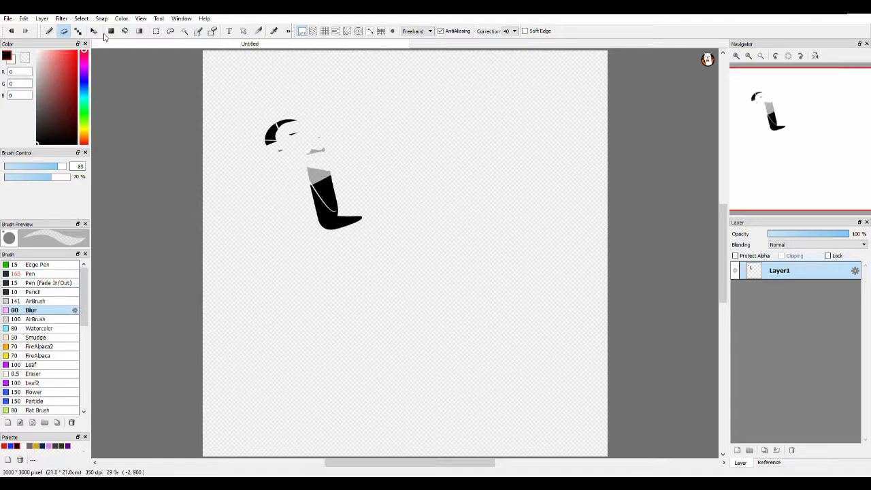
pyautogui.click(49, 30)
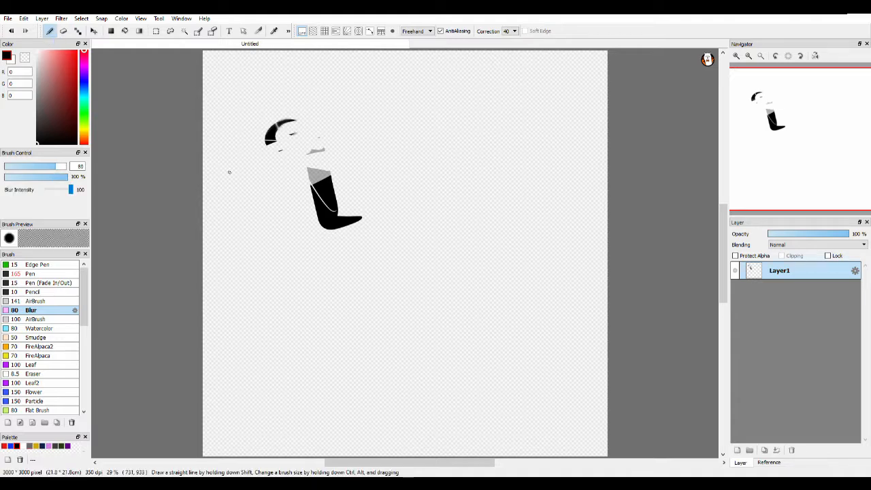
# Step: Undo the blur, all erasures and the hooked stroke until the canvas is empty
pyautogui.click(11, 30)
pyautogui.click(11, 30)
pyautogui.click(11, 30)
pyautogui.click(11, 31)
pyautogui.click(11, 30)
pyautogui.click(11, 30)
pyautogui.click(11, 31)
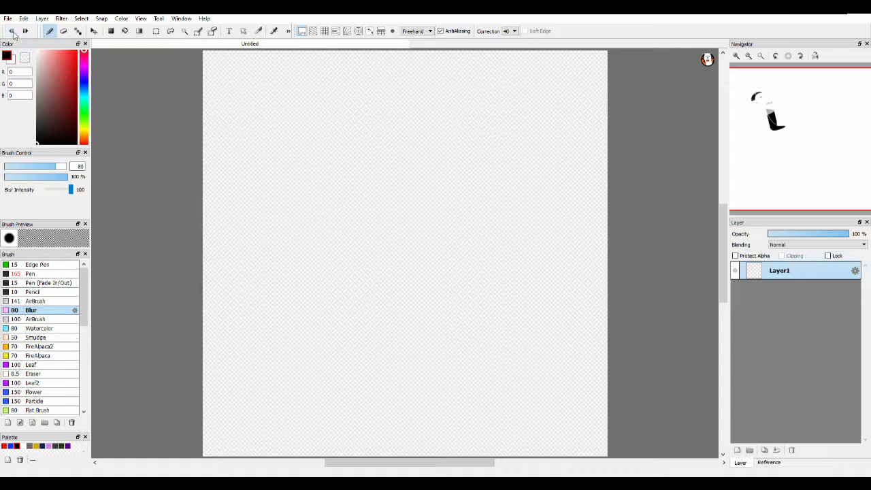
# Step: Draw large looping 1-pixel lines across the upper half of the canvas with the Dot tool
pyautogui.click(78, 30)
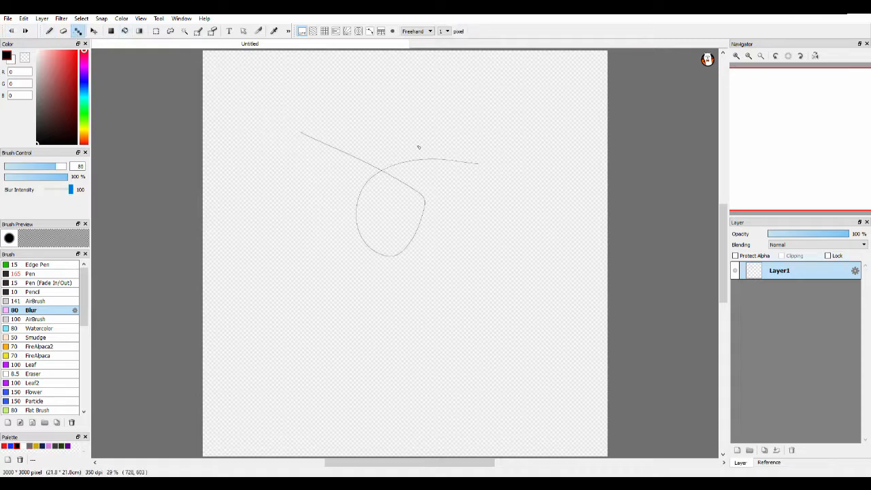
pyautogui.moveTo(366, 235)
pyautogui.mouseDown()
pyautogui.moveTo(443, 220)
pyautogui.moveTo(405, 81)
pyautogui.mouseUp()
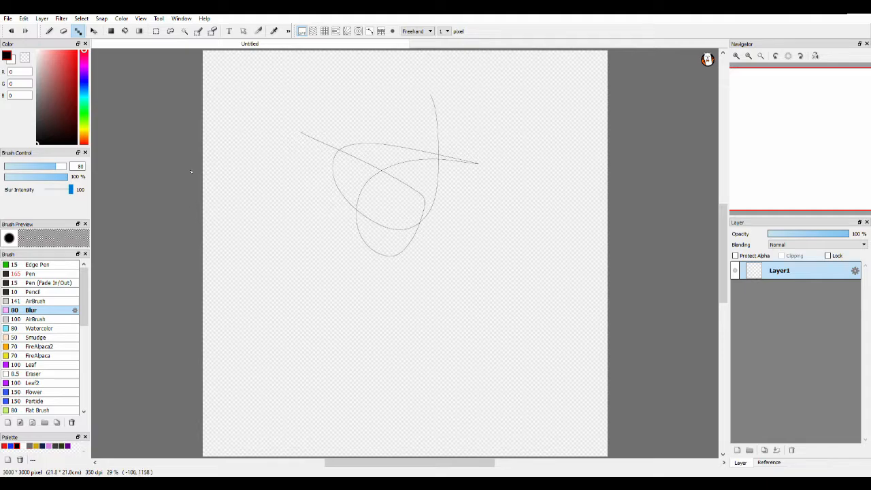
# Step: Choose the Pen brush and draw two short 1-pixel Dot tool lines beside the long curve at pixel level
pyautogui.scroll(-4, 265, 169)
pyautogui.scroll(8, 277, 182)
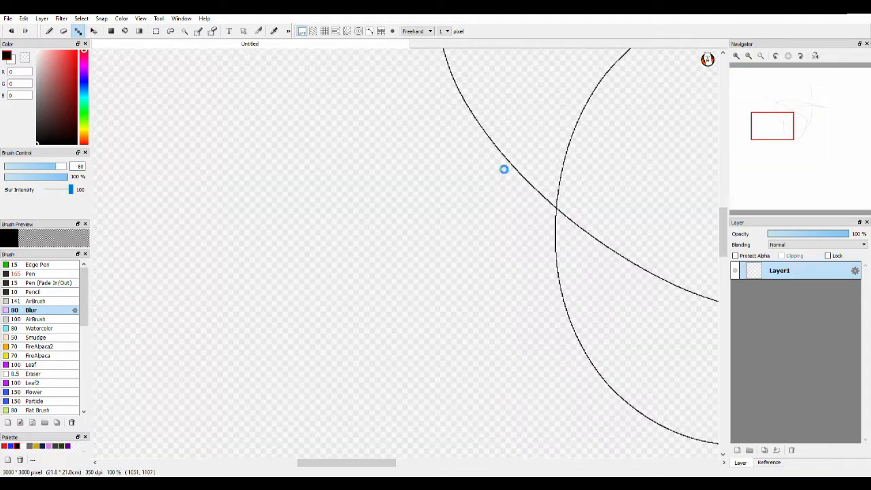
pyautogui.scroll(5, 504, 169)
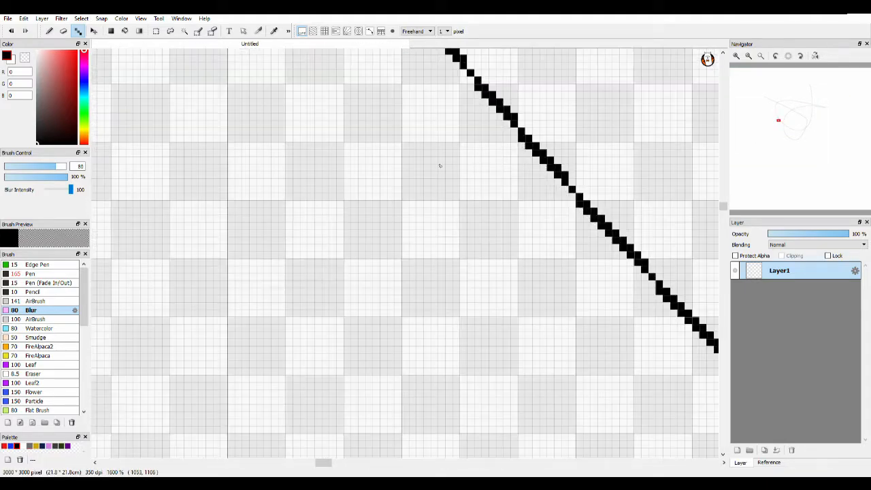
pyautogui.click(34, 275)
pyautogui.moveTo(267, 151); pyautogui.dragTo(304, 212)
pyautogui.moveTo(158, 203); pyautogui.dragTo(234, 190)
# Step: Paint a large black dot over the short lines using the Brush tool with the size 165 Pen
pyautogui.click(49, 30)
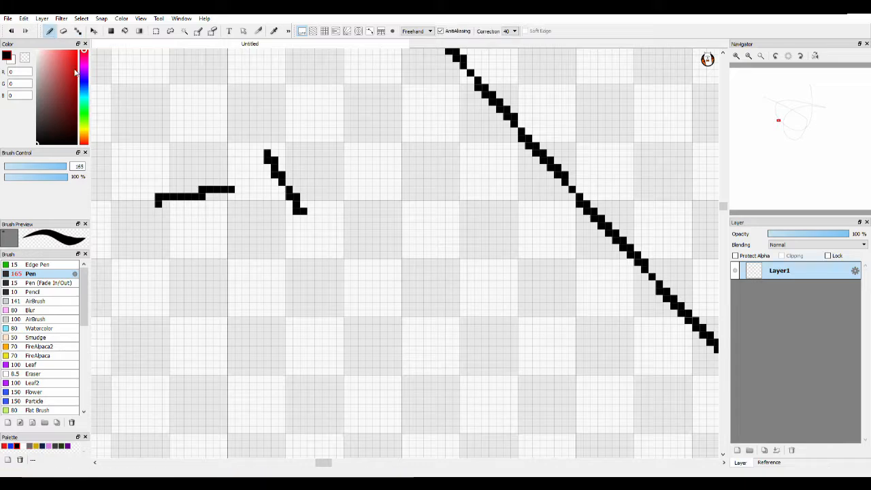
pyautogui.scroll(2, 297, 188)
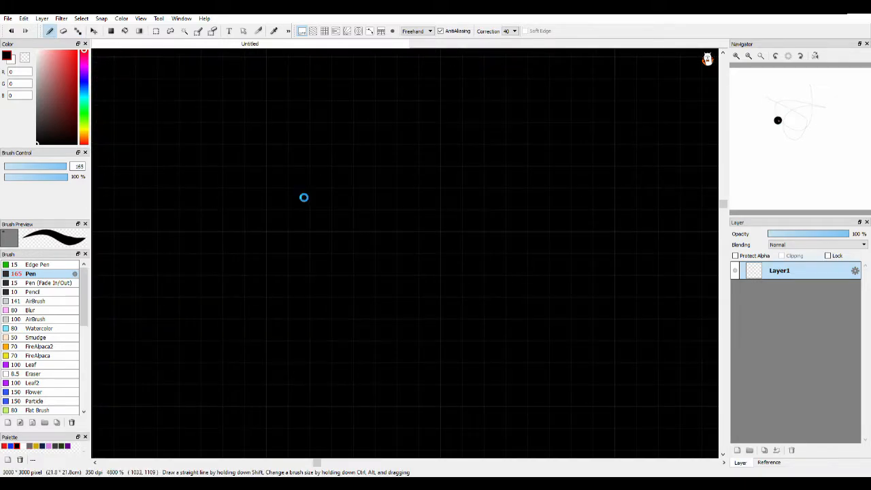
pyautogui.scroll(1, 302, 194)
pyautogui.scroll(-8, 304, 196)
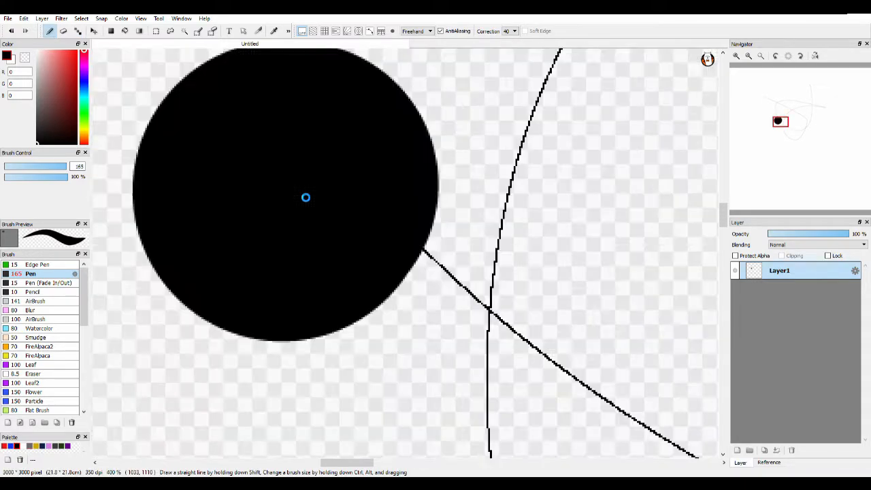
# Step: Draw a small curl beside the black dot with the Pen at size 1 and trace over it with the size 10 Pencil
pyautogui.click(8, 168)
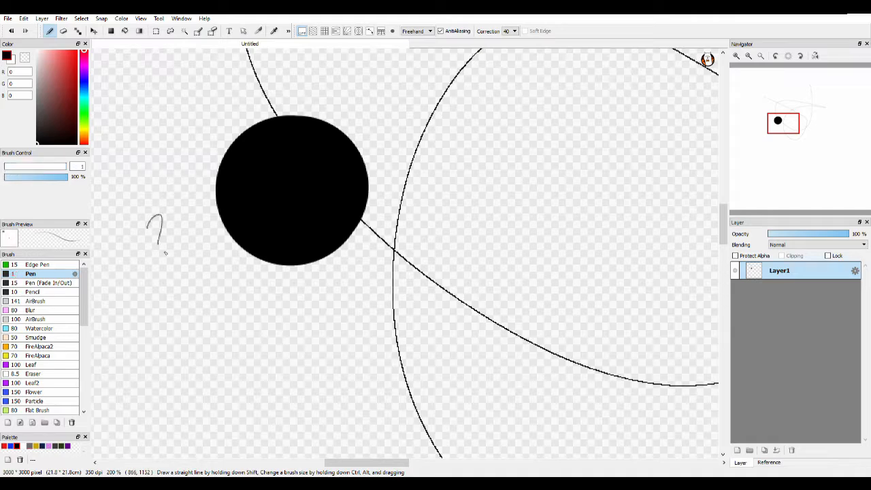
pyautogui.click(38, 292)
pyautogui.moveTo(155, 216)
pyautogui.mouseDown()
pyautogui.moveTo(177, 234)
pyautogui.moveTo(148, 290)
pyautogui.moveTo(176, 293)
pyautogui.mouseUp()
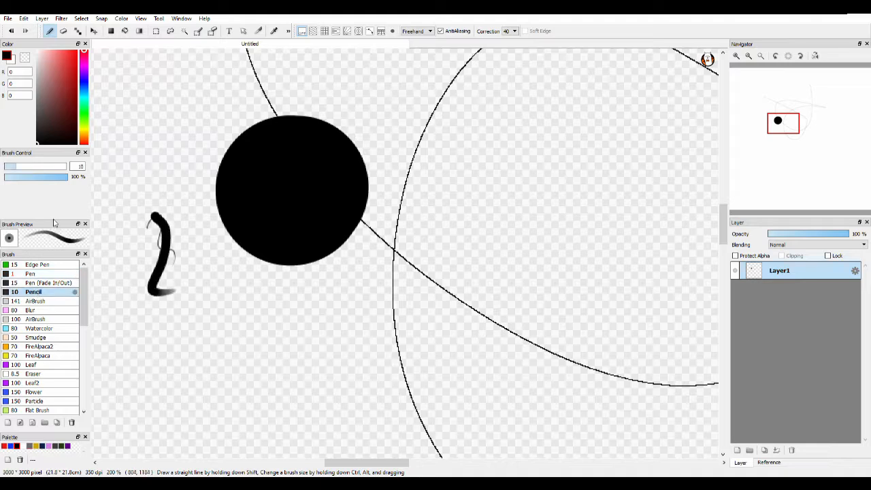
# Step: Choose the size 100 AirBrush and reduce its brush size to 1
pyautogui.scroll(-1, 47, 313)
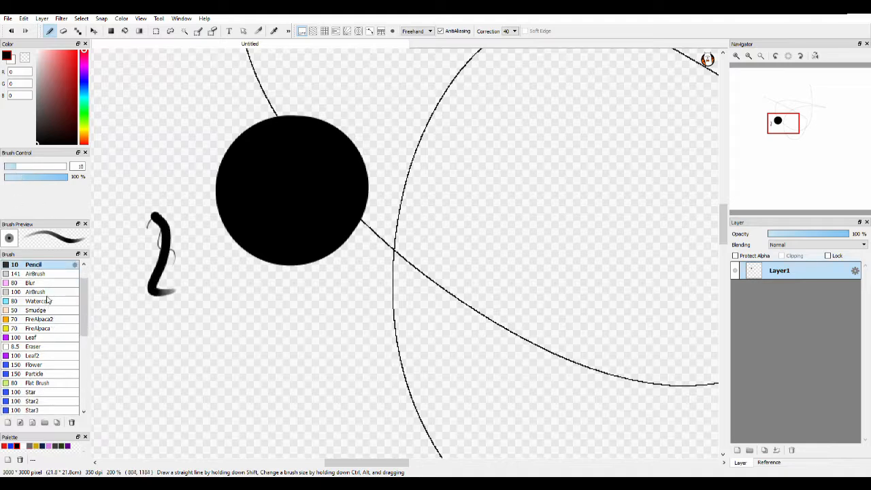
pyautogui.click(41, 292)
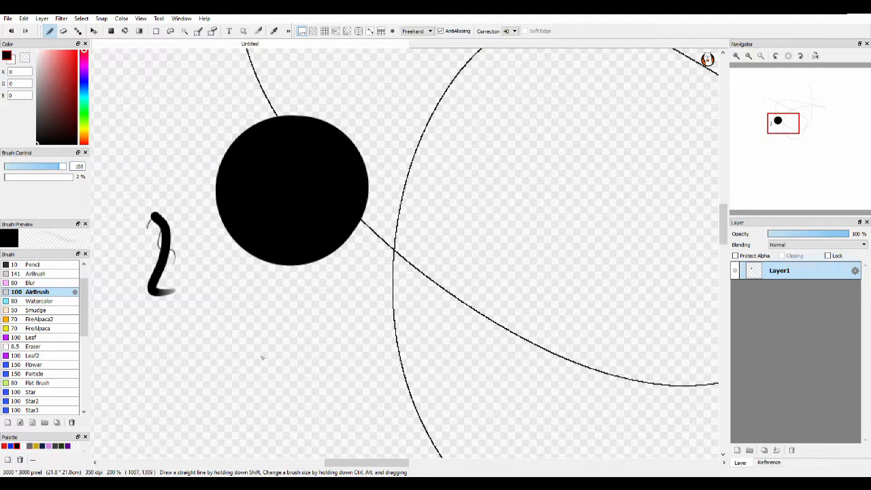
pyautogui.moveTo(37, 170); pyautogui.dragTo(2, 176)
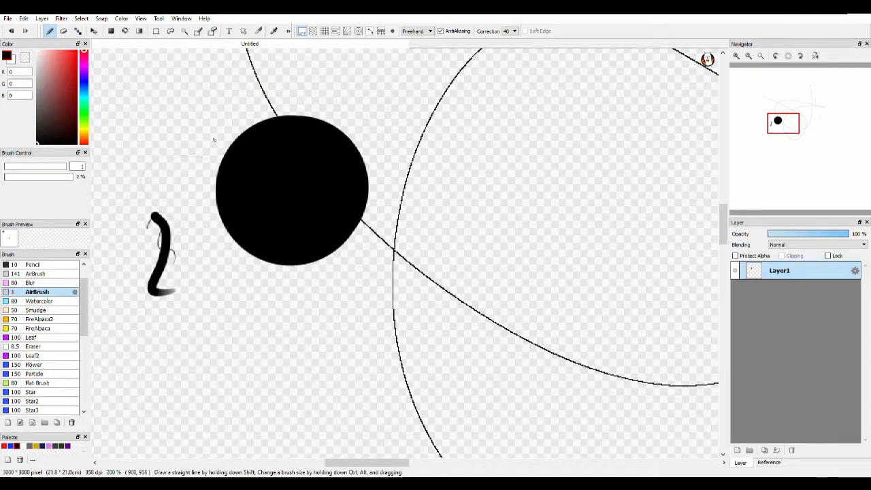
# Step: Set the Eraser size to 398 and erase across the looping lines and the black dot at 70% opacity
pyautogui.scroll(3, 230, 252)
pyautogui.scroll(-6, 230, 252)
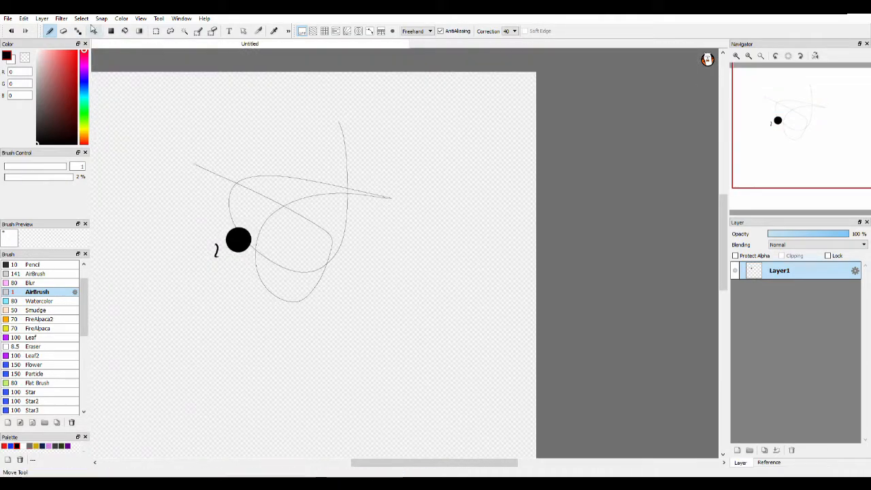
pyautogui.click(63, 30)
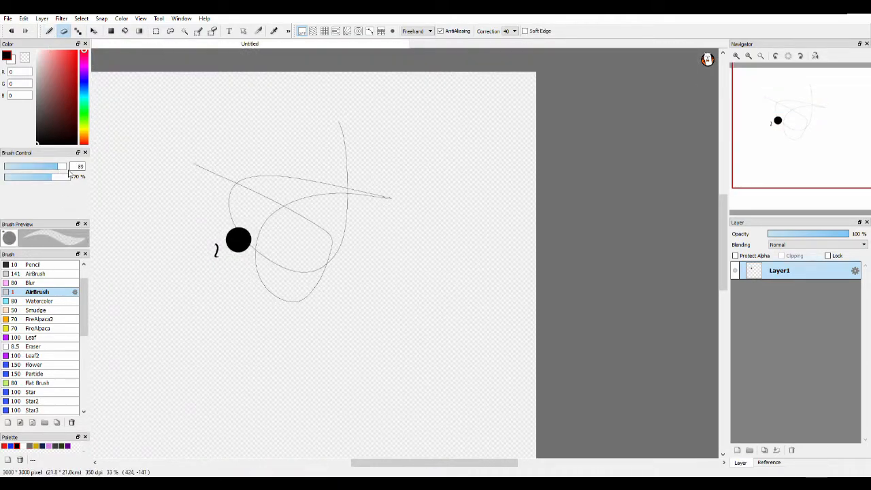
pyautogui.moveTo(58, 166); pyautogui.dragTo(87, 173)
pyautogui.moveTo(327, 293)
pyautogui.mouseDown()
pyautogui.moveTo(202, 225)
pyautogui.moveTo(259, 366)
pyautogui.mouseUp()
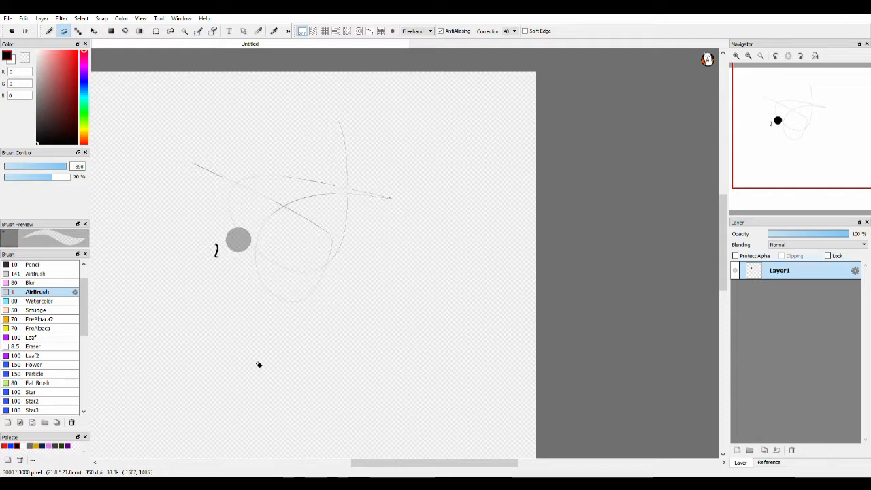
# Step: Raise the Eraser opacity to 93% and erase over the remaining dot, curl and lines
pyautogui.click(67, 179)
pyautogui.moveTo(173, 278); pyautogui.dragTo(193, 325)
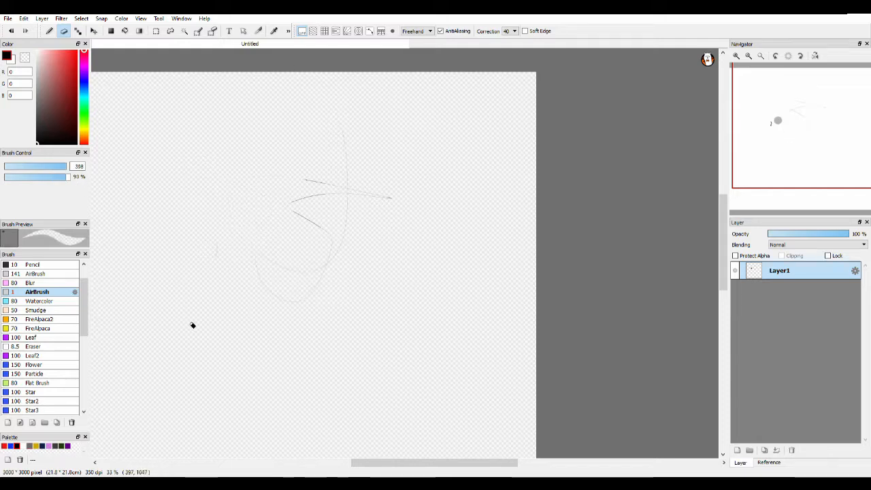
pyautogui.moveTo(246, 192); pyautogui.dragTo(329, 156)
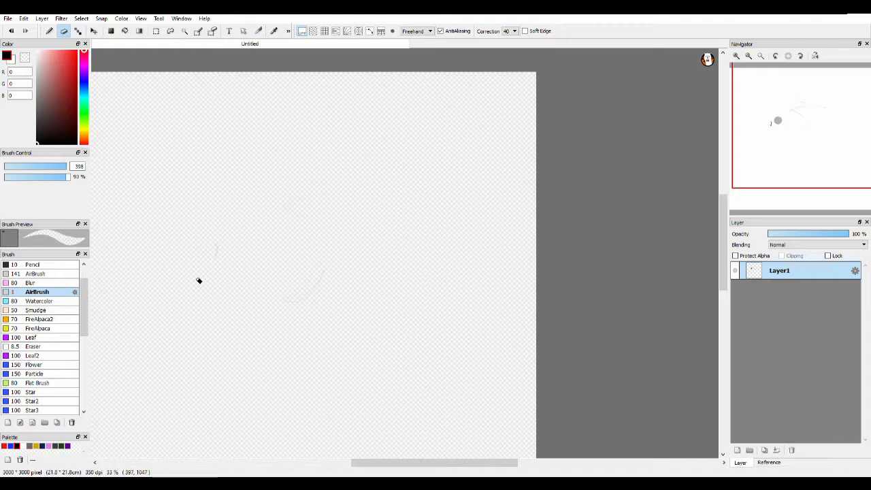
# Step: Draw a zigzag stroke down the upper middle of the canvas using the Brush tool with the size 15 Pencil
pyautogui.click(77, 30)
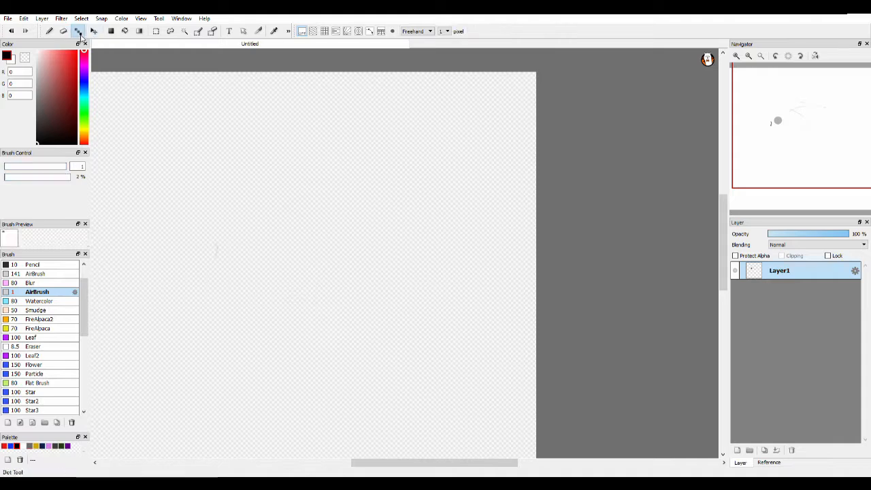
pyautogui.click(94, 31)
pyautogui.click(49, 31)
pyautogui.moveTo(807, 170)
pyautogui.mouseDown()
pyautogui.moveTo(774, 185)
pyautogui.moveTo(774, 166)
pyautogui.moveTo(786, 161)
pyautogui.moveTo(781, 150)
pyautogui.mouseUp()
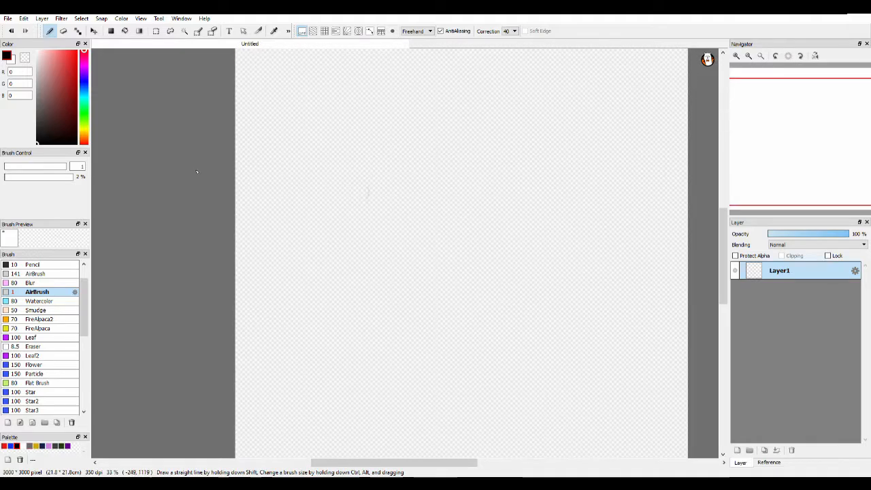
pyautogui.click(33, 266)
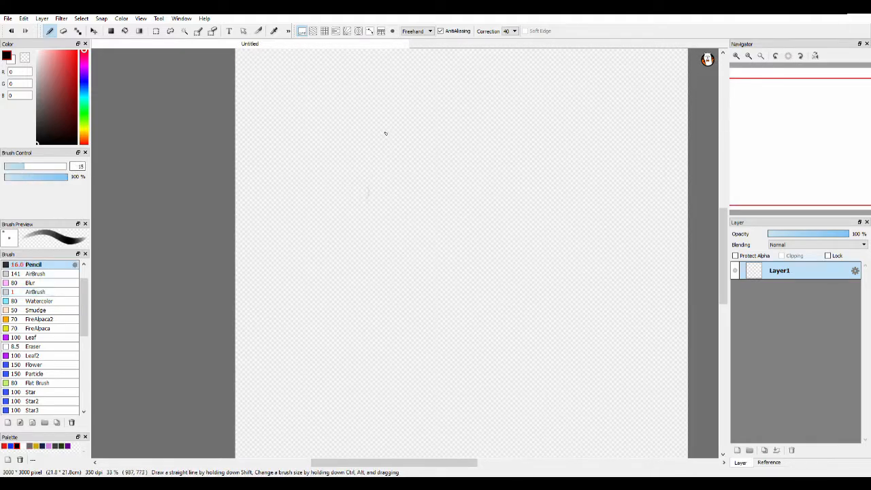
pyautogui.moveTo(837, 169); pyautogui.dragTo(824, 145)
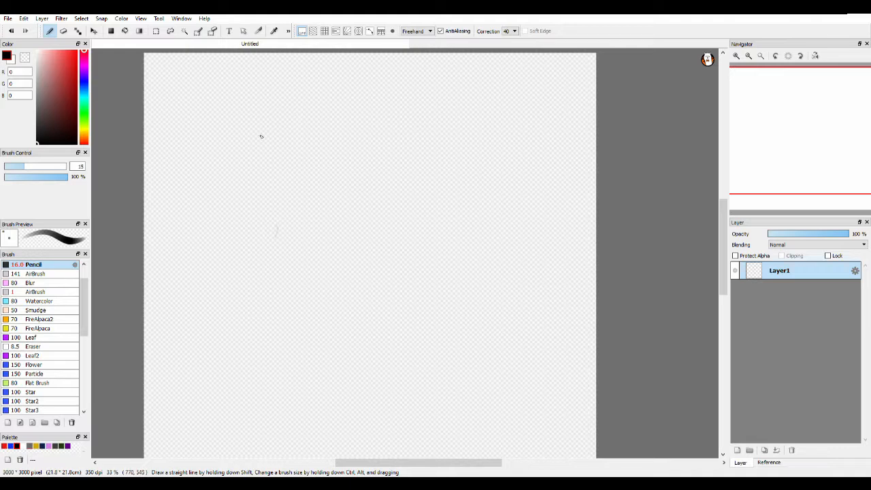
pyautogui.moveTo(411, 198)
pyautogui.mouseDown()
pyautogui.moveTo(288, 253)
pyautogui.moveTo(409, 272)
pyautogui.moveTo(383, 280)
pyautogui.mouseUp()
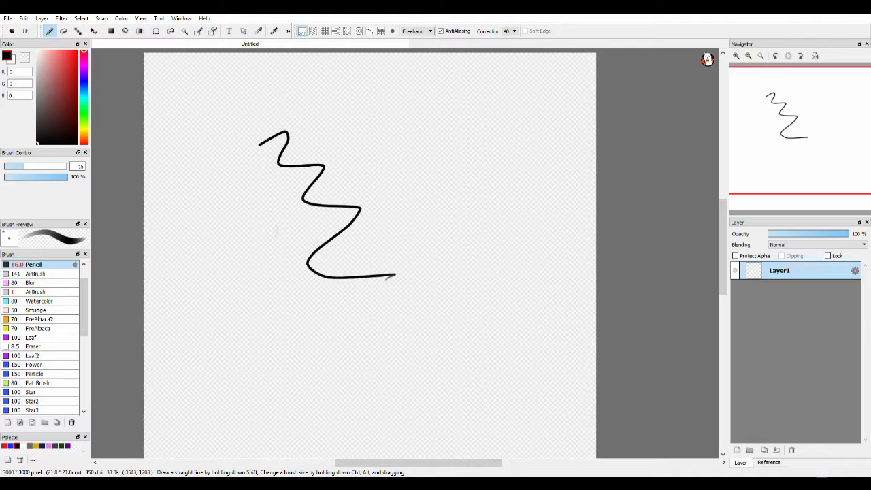
# Step: Add a new layer and draw two crossed lines and a narrow loop beside the zigzag with the Pencil
pyautogui.click(737, 450)
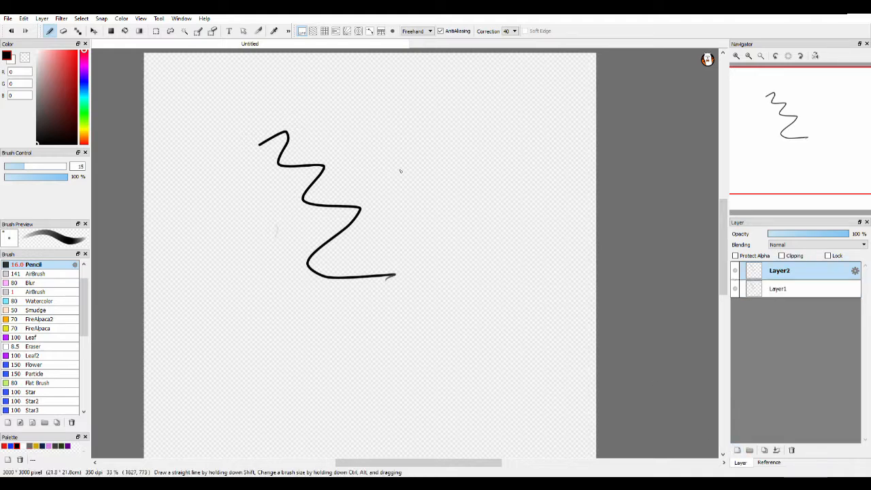
pyautogui.moveTo(412, 109); pyautogui.dragTo(419, 107)
pyautogui.moveTo(489, 165); pyautogui.dragTo(487, 165)
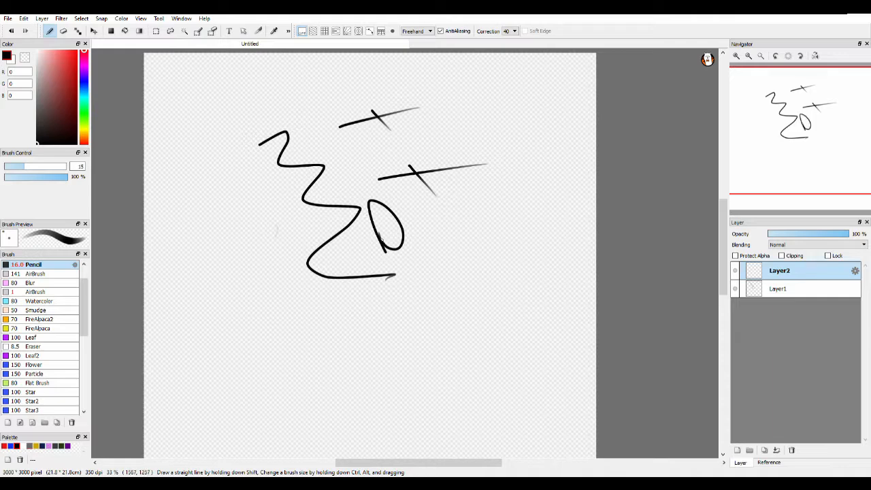
# Step: Try a small rectangular selection and a freehand lasso selection on the empty area beside the zigzag
pyautogui.click(158, 34)
pyautogui.moveTo(155, 108); pyautogui.dragTo(206, 162)
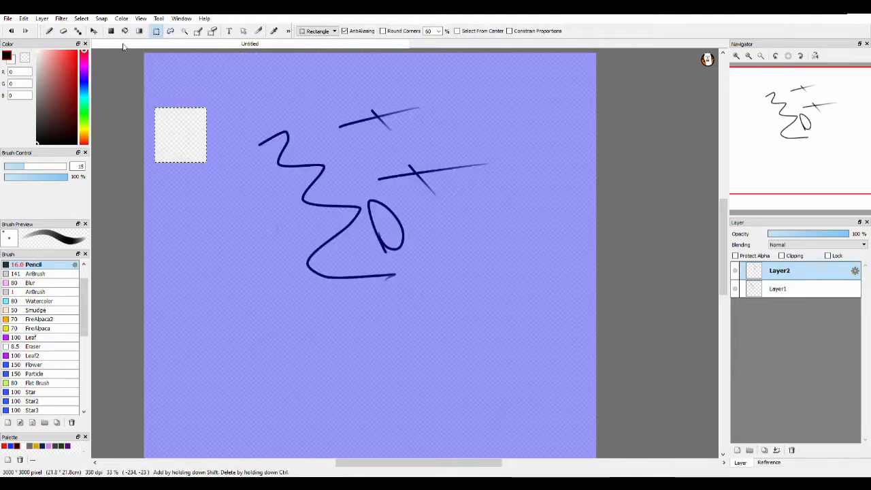
pyautogui.press('l')
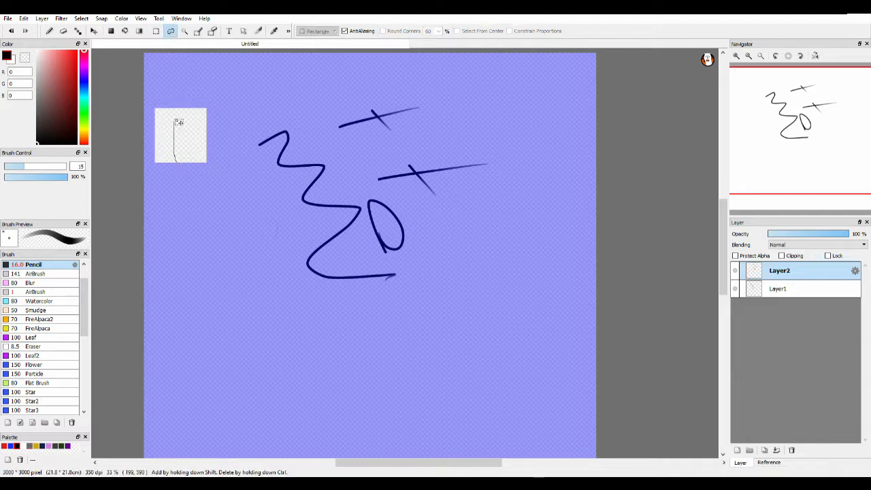
pyautogui.moveTo(272, 156)
pyautogui.mouseDown()
pyautogui.moveTo(257, 266)
pyautogui.moveTo(175, 158)
pyautogui.mouseUp()
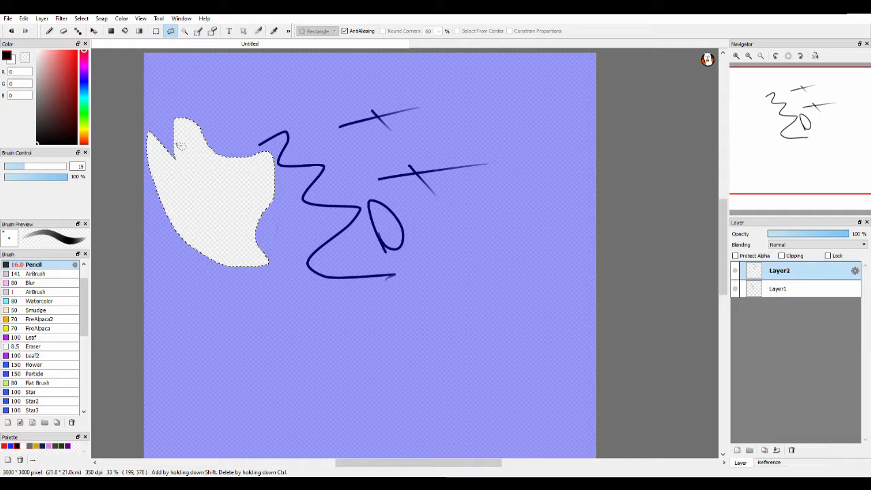
pyautogui.click(181, 147)
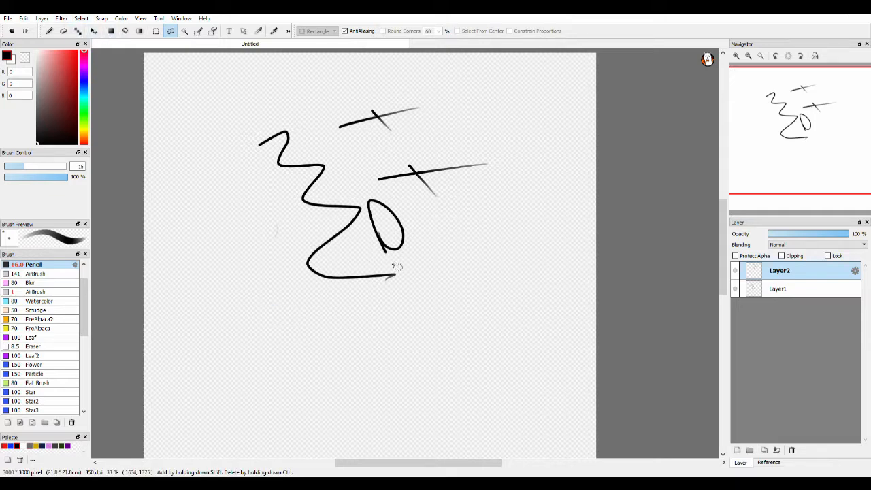
# Step: Lasso the narrow loop and move it slightly down with the Move tool
pyautogui.moveTo(366, 223)
pyautogui.mouseDown()
pyautogui.moveTo(376, 199)
pyautogui.moveTo(411, 222)
pyautogui.mouseUp()
pyautogui.moveTo(397, 264); pyautogui.dragTo(395, 267)
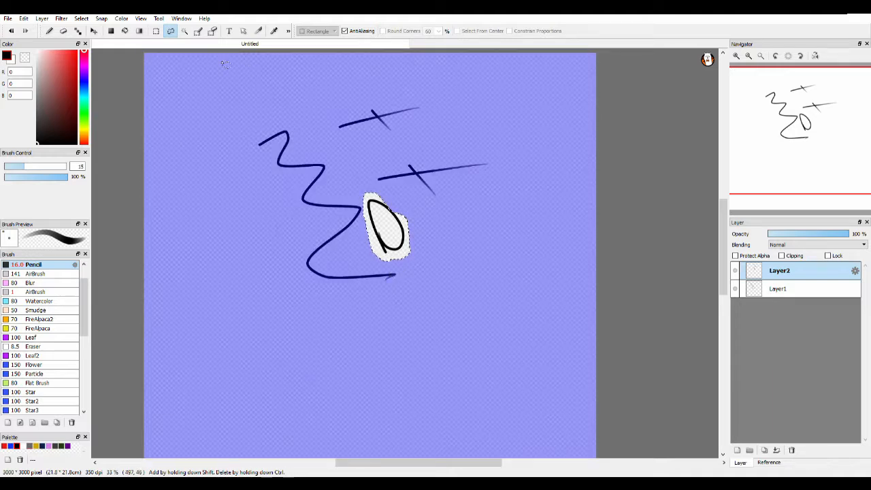
pyautogui.click(94, 30)
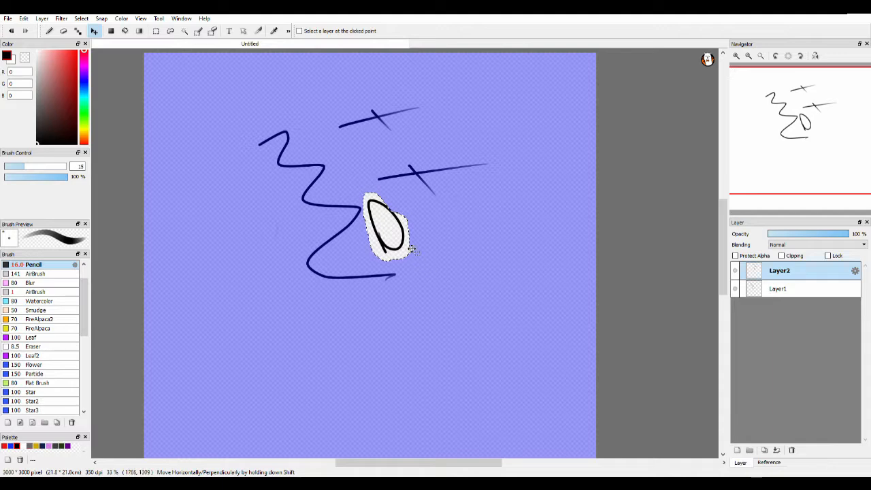
pyautogui.moveTo(395, 233)
pyautogui.mouseDown()
pyautogui.moveTo(419, 239)
pyautogui.moveTo(510, 196)
pyautogui.moveTo(261, 96)
pyautogui.moveTo(614, 172)
pyautogui.moveTo(310, 364)
pyautogui.moveTo(286, 253)
pyautogui.moveTo(395, 239)
pyautogui.mouseUp()
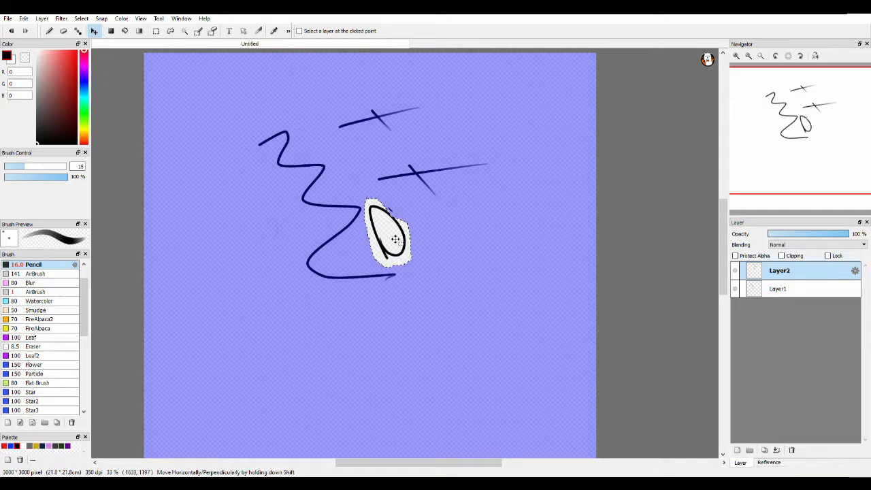
# Step: Try to enlarge, rotate and reposition the selected loop with Transform
pyautogui.hotkey('ctrl', 't')
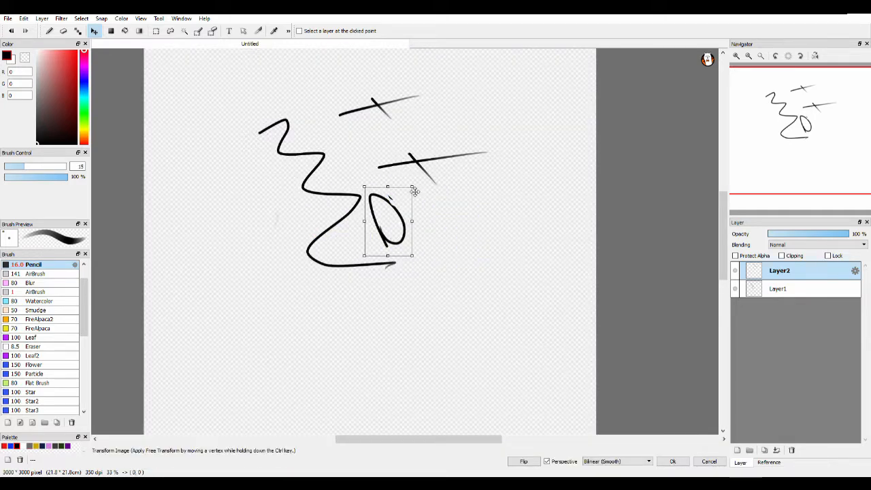
pyautogui.moveTo(412, 187); pyautogui.dragTo(453, 102)
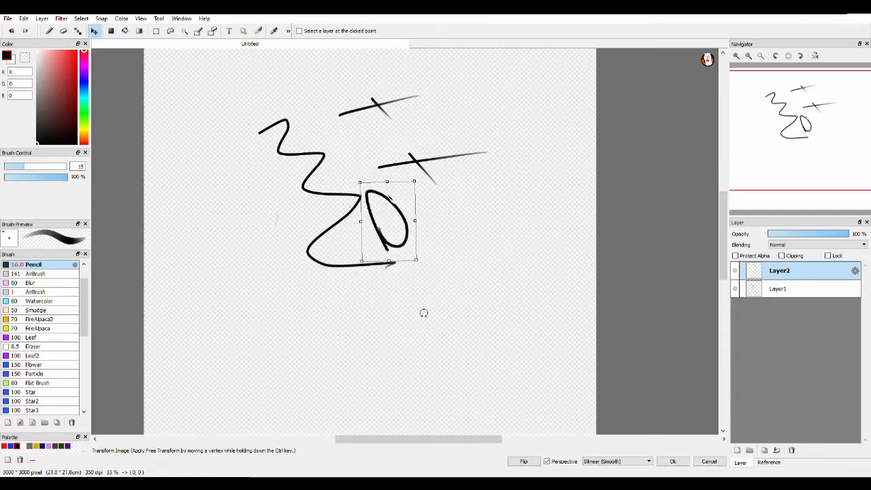
pyautogui.moveTo(464, 286); pyautogui.dragTo(430, 290)
pyautogui.moveTo(380, 229); pyautogui.dragTo(433, 274)
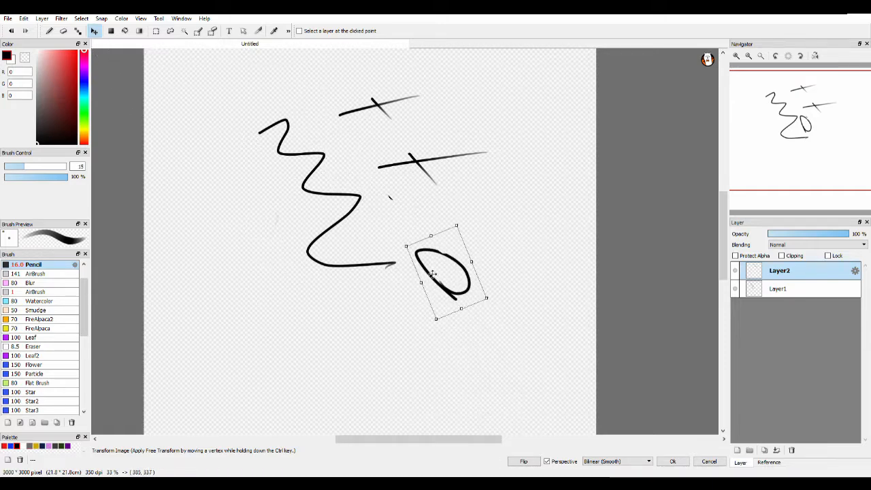
# Step: Clear the selection and draw overlapping filled black rectangles across the canvas with the Rectangle fill tool at 100% opacity
pyautogui.click(111, 32)
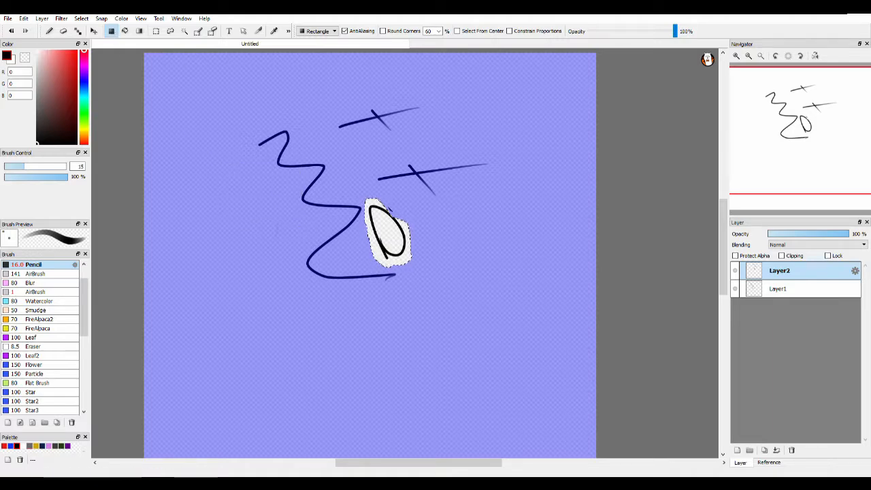
pyautogui.hotkey('ctrl', 'd')
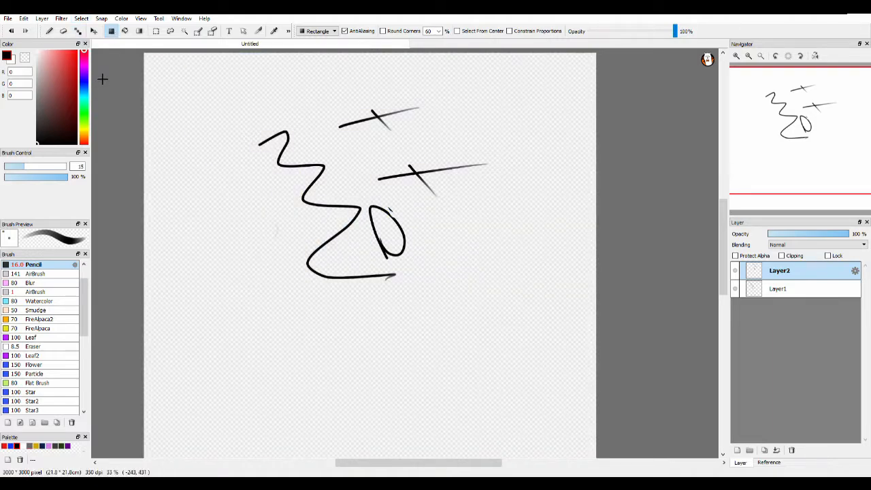
pyautogui.moveTo(173, 116)
pyautogui.mouseDown()
pyautogui.moveTo(254, 177)
pyautogui.moveTo(258, 191)
pyautogui.mouseUp()
pyautogui.moveTo(242, 248)
pyautogui.mouseDown()
pyautogui.moveTo(302, 345)
pyautogui.moveTo(296, 339)
pyautogui.mouseUp()
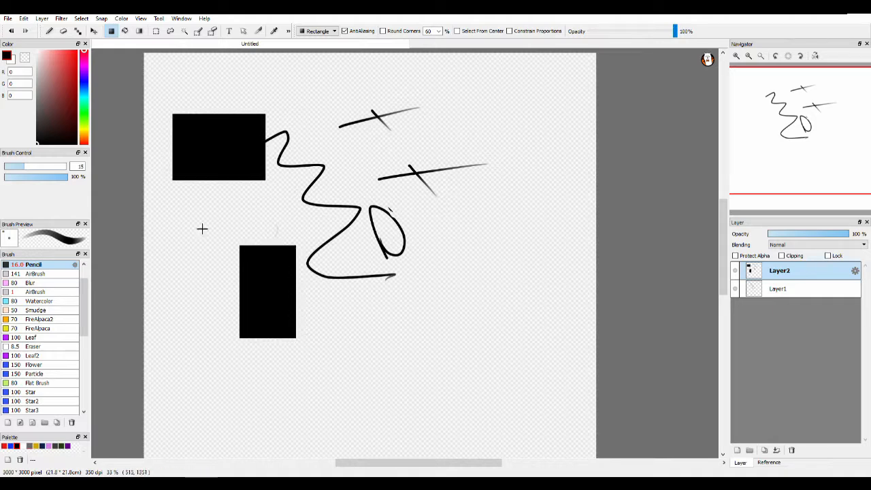
pyautogui.moveTo(187, 212); pyautogui.dragTo(437, 299)
pyautogui.moveTo(398, 249); pyautogui.dragTo(538, 437)
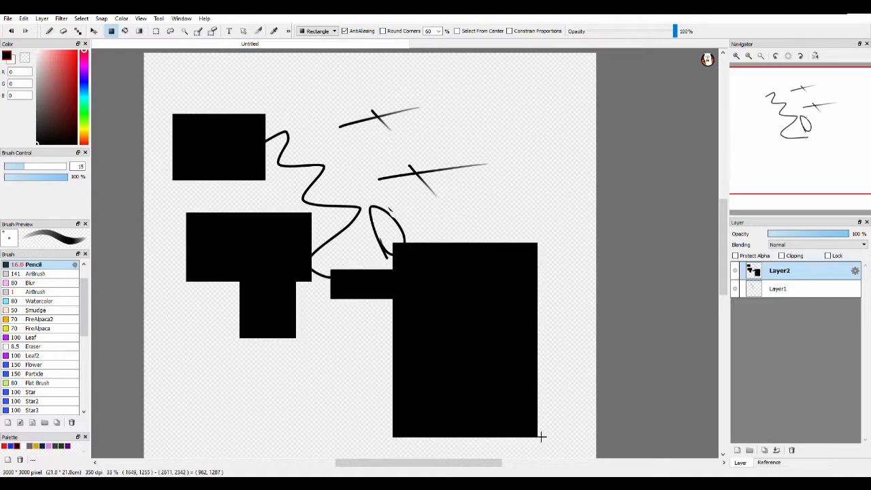
pyautogui.moveTo(470, 180); pyautogui.dragTo(511, 242)
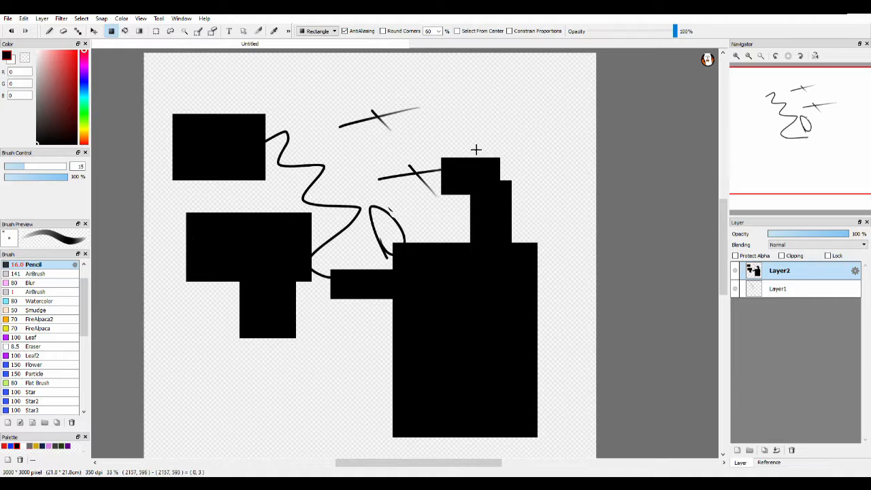
pyautogui.moveTo(469, 143); pyautogui.dragTo(537, 163)
pyautogui.moveTo(485, 119); pyautogui.dragTo(580, 184)
pyautogui.moveTo(433, 106); pyautogui.dragTo(514, 247)
pyautogui.moveTo(313, 152); pyautogui.dragTo(394, 229)
pyautogui.moveTo(243, 165); pyautogui.dragTo(428, 253)
pyautogui.moveTo(245, 184); pyautogui.dragTo(435, 345)
pyautogui.moveTo(343, 294); pyautogui.dragTo(413, 351)
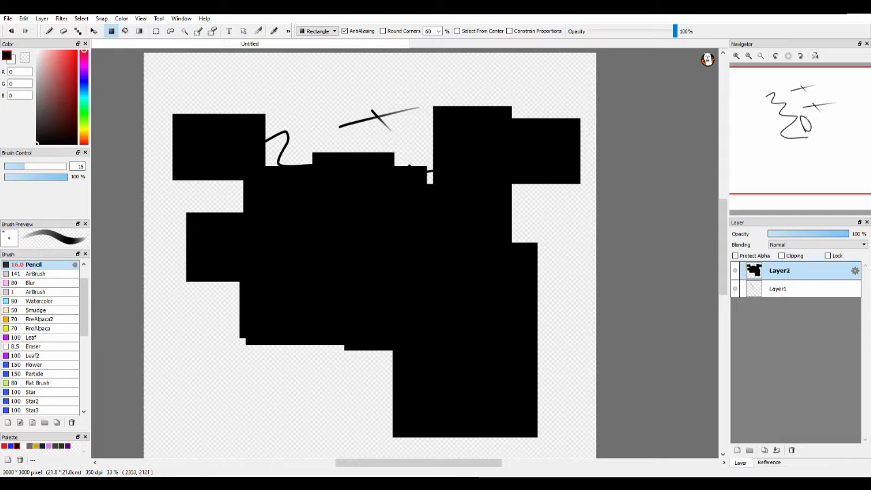
# Step: Fill the open area around the black rectangles with red (191, 35, 35) using the Bucket tool
pyautogui.click(124, 31)
pyautogui.click(70, 74)
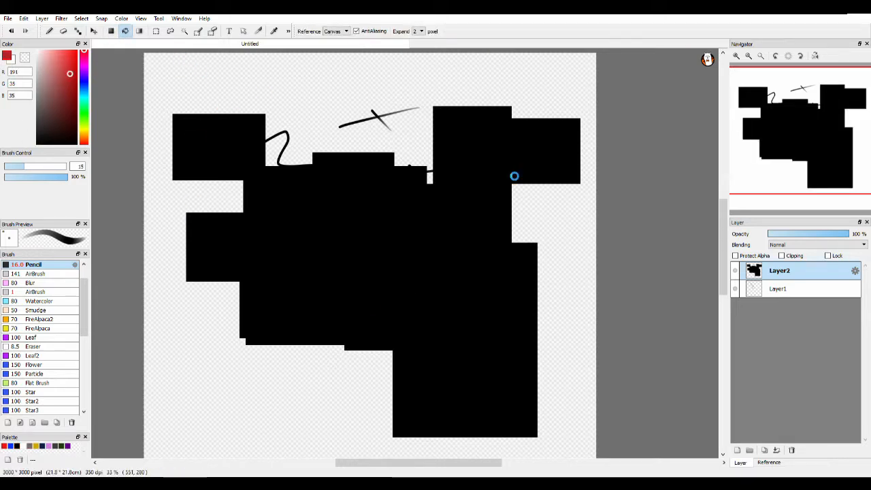
pyautogui.click(563, 296)
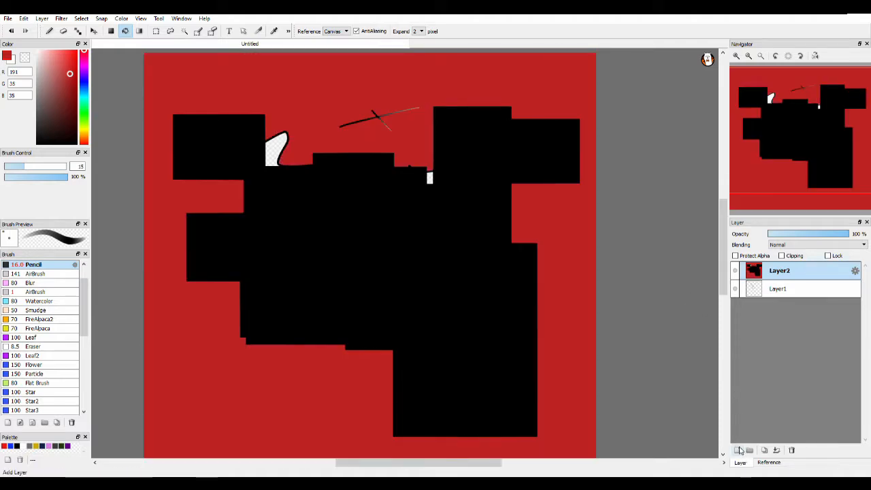
# Step: Add a new layer above the red and black artwork and hide the two layers beneath it
pyautogui.click(740, 450)
pyautogui.click(736, 288)
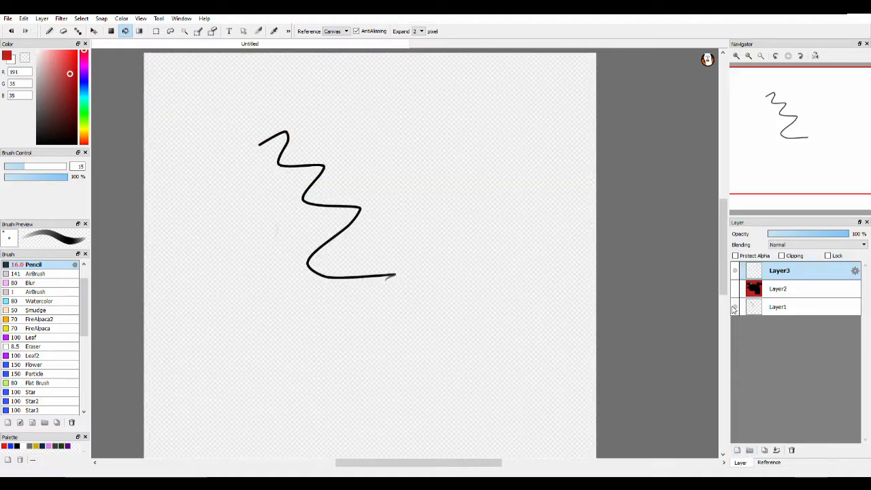
pyautogui.click(735, 307)
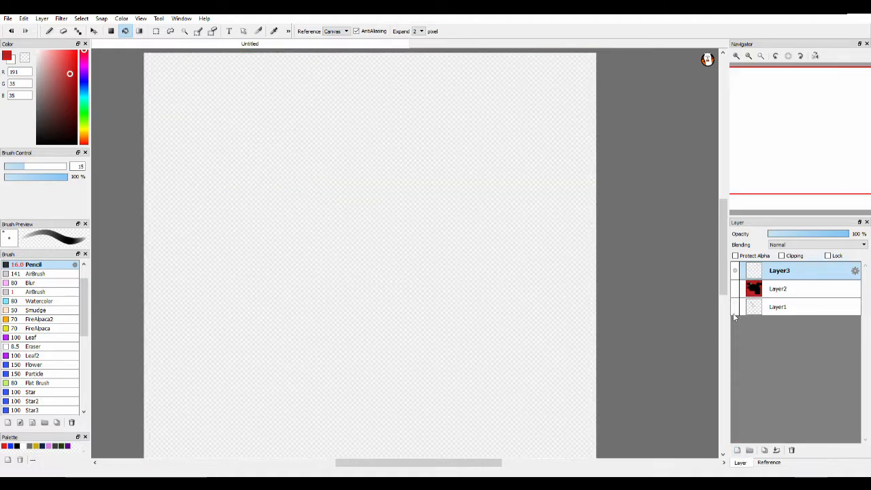
# Step: Fill the new layer with a linear Foreground-Background gradient in red (191, 35, 35), running from the upper-left corner toward the canvas centre
pyautogui.click(140, 31)
pyautogui.moveTo(175, 84); pyautogui.dragTo(307, 271)
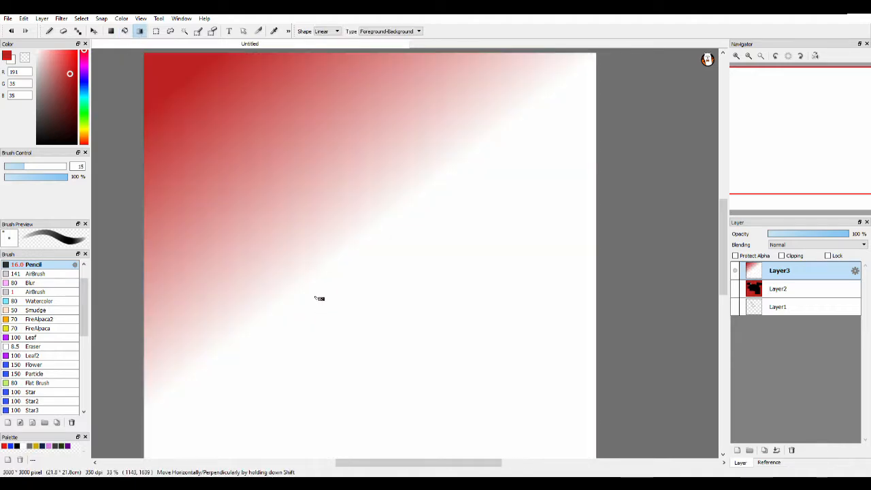
pyautogui.scroll(2, 360, 419)
pyautogui.scroll(-2, 577, 358)
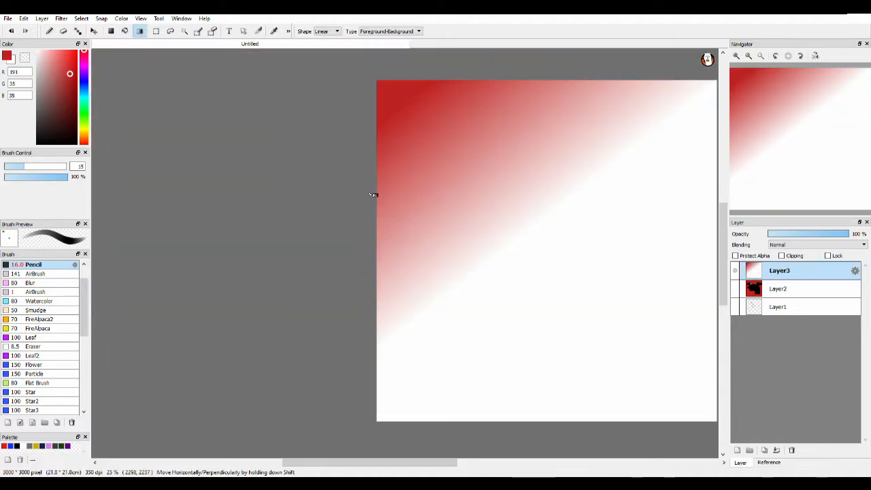
# Step: Set the colour to dark red (83, 40, 40) and redraw the gradient diagonally, first toward the lower right, finally from upper right to lower left
pyautogui.click(57, 114)
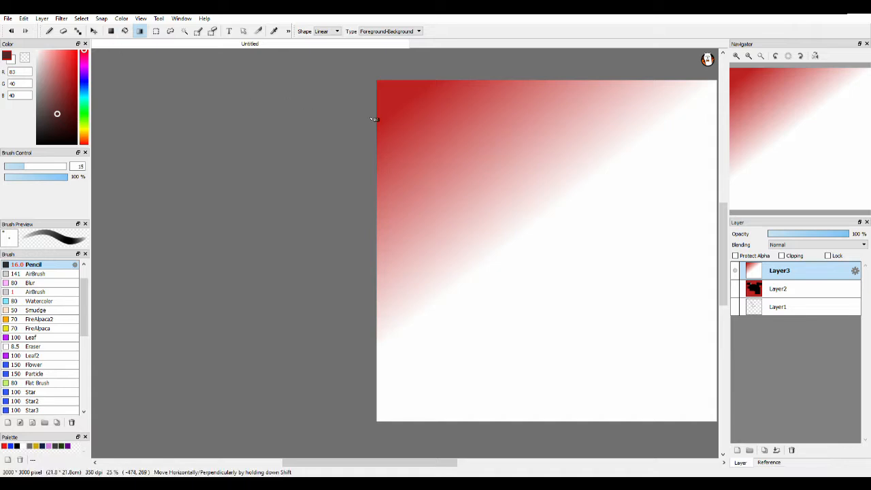
pyautogui.moveTo(387, 85); pyautogui.dragTo(664, 364)
pyautogui.moveTo(772, 98); pyautogui.dragTo(825, 152)
pyautogui.moveTo(426, 140); pyautogui.dragTo(265, 344)
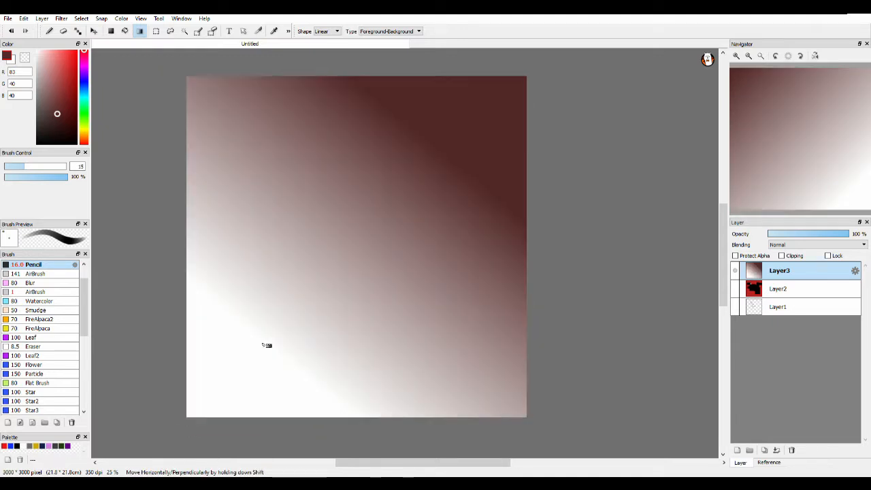
# Step: Change the colour to purple (123, 41, 214) and redraw the gradient from the upper middle to beyond the canvas's lower-left corner
pyautogui.click(85, 104)
pyautogui.moveTo(84, 103); pyautogui.dragTo(84, 74)
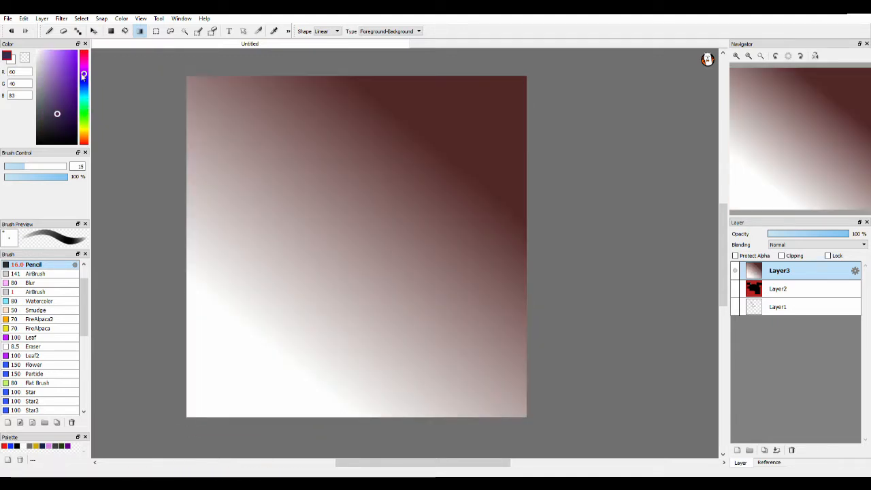
pyautogui.click(69, 64)
pyautogui.moveTo(375, 131); pyautogui.dragTo(165, 446)
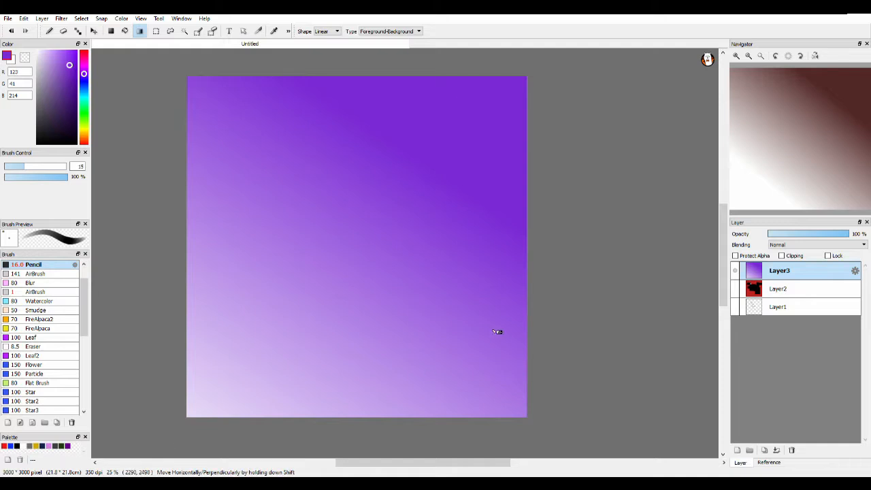
# Step: With the Pencil, draw a purple circle and curved stroke below the canvas centre and a small black smiling oval face above them
pyautogui.click(156, 32)
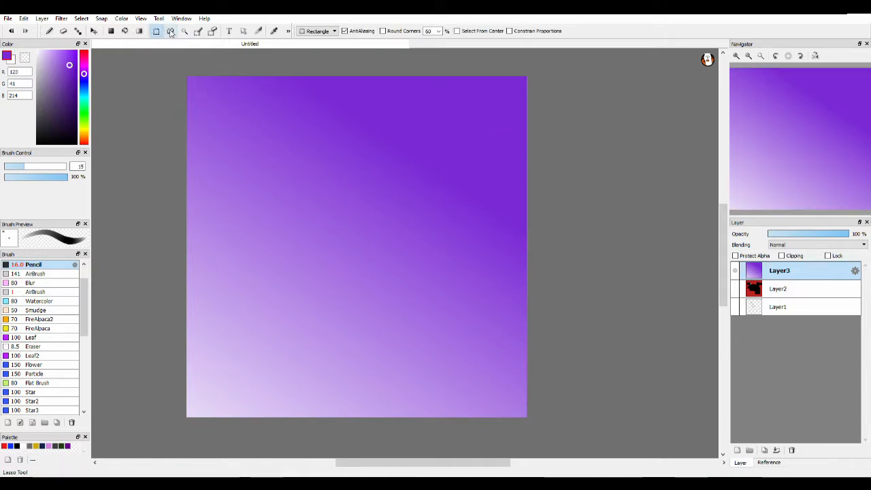
pyautogui.click(171, 32)
pyautogui.click(49, 30)
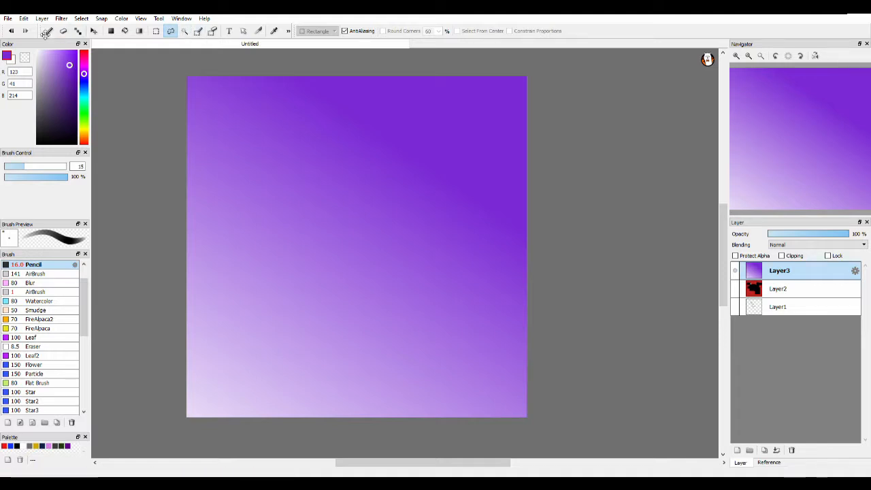
pyautogui.moveTo(352, 280); pyautogui.dragTo(369, 329)
pyautogui.moveTo(401, 231)
pyautogui.mouseDown()
pyautogui.moveTo(394, 335)
pyautogui.moveTo(335, 298)
pyautogui.moveTo(324, 231)
pyautogui.mouseUp()
pyautogui.moveTo(54, 121); pyautogui.dragTo(4, 234)
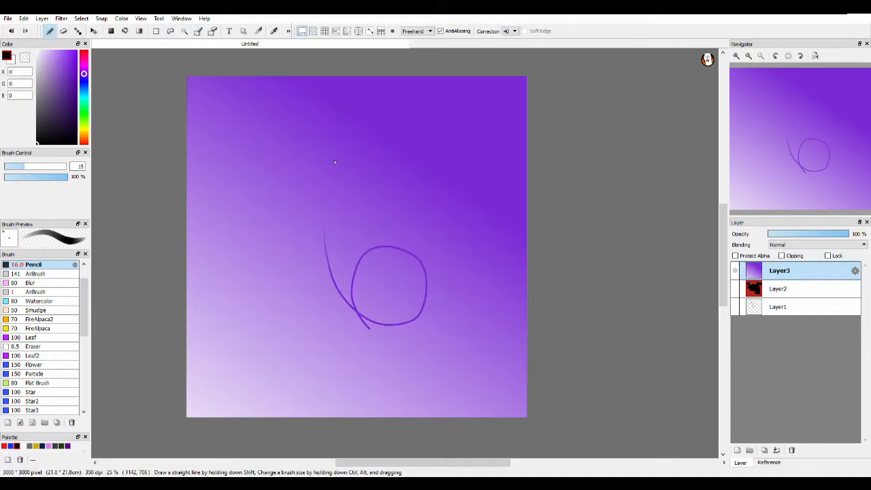
pyautogui.moveTo(349, 171)
pyautogui.mouseDown()
pyautogui.moveTo(299, 118)
pyautogui.moveTo(361, 134)
pyautogui.mouseUp()
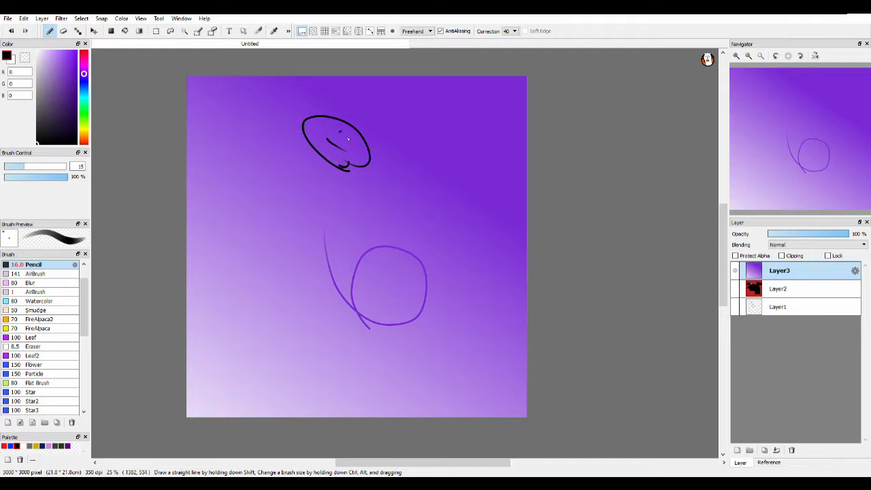
# Step: Try the Magic Wand inside the black face, ending with a narrow diagonal band selected along the mouth
pyautogui.click(185, 32)
pyautogui.click(350, 155)
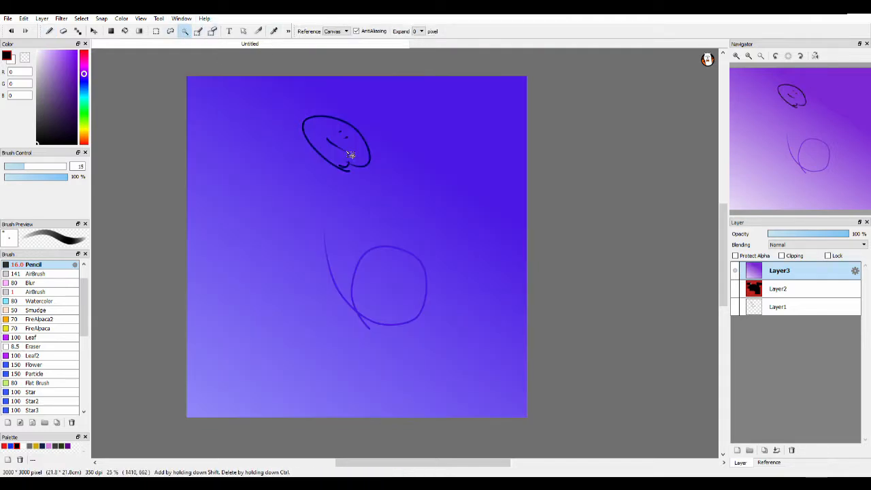
pyautogui.click(340, 150)
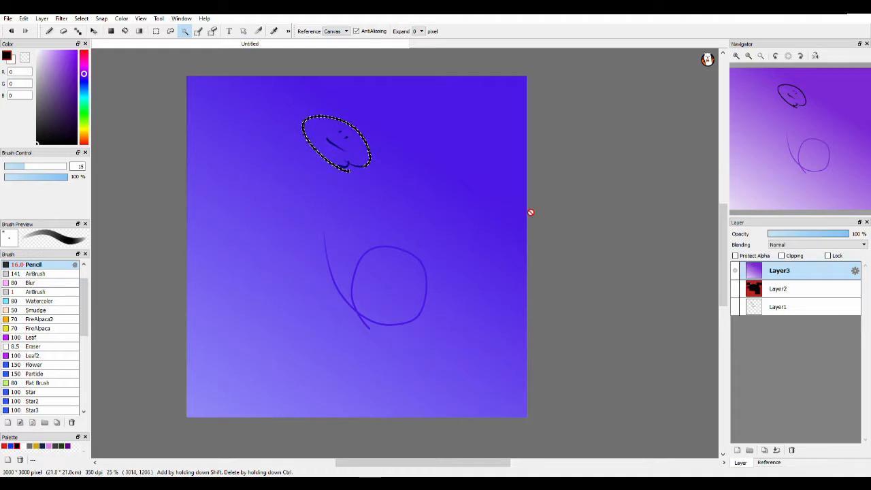
pyautogui.click(347, 158)
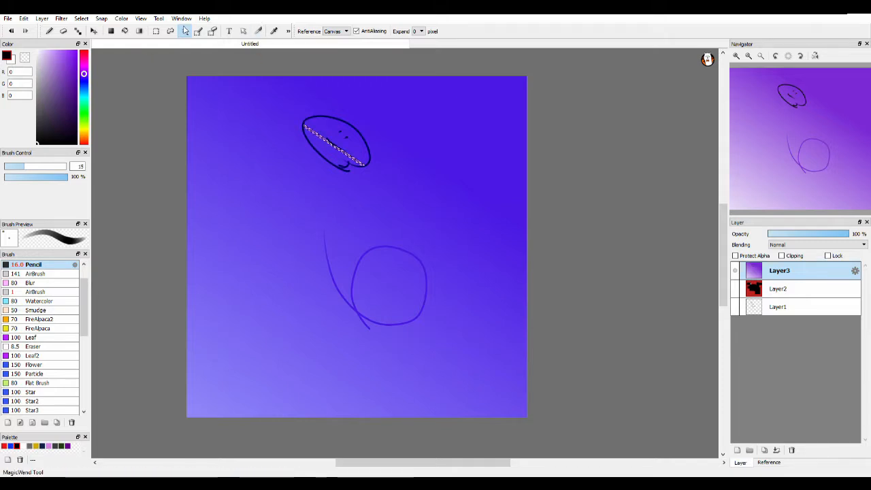
# Step: Extend the selection with the selection pen by drawing thin lines that form a triangle beside the face
pyautogui.click(198, 30)
pyautogui.moveTo(209, 149); pyautogui.dragTo(286, 239)
pyautogui.moveTo(209, 145); pyautogui.dragTo(225, 149)
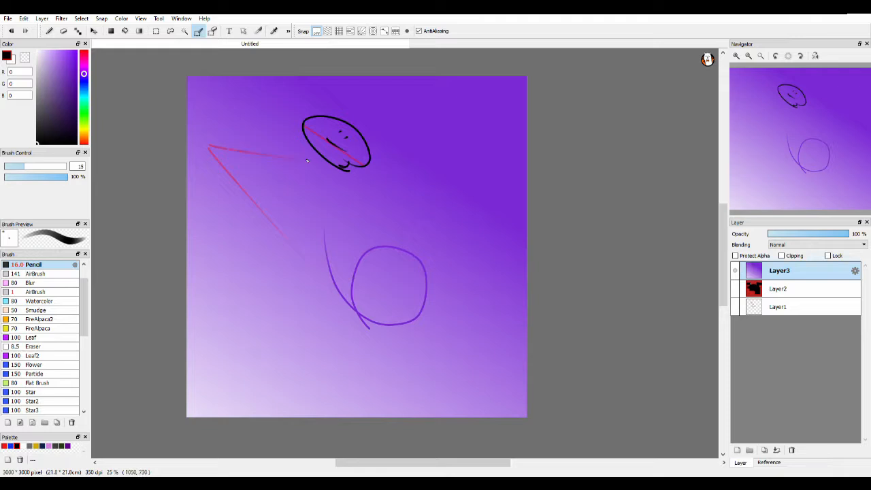
# Step: Add the text "hue" inside the purple circle with the Text tool
pyautogui.click(229, 31)
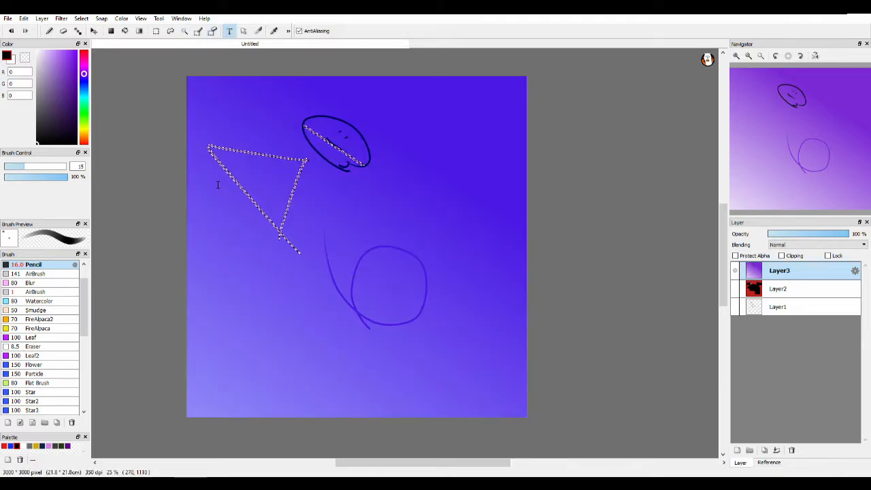
pyautogui.click(378, 243)
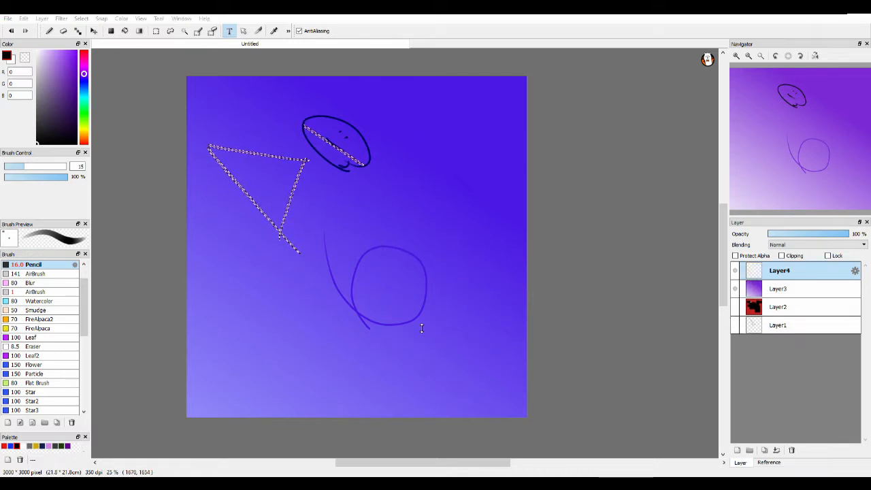
pyautogui.write('hue')
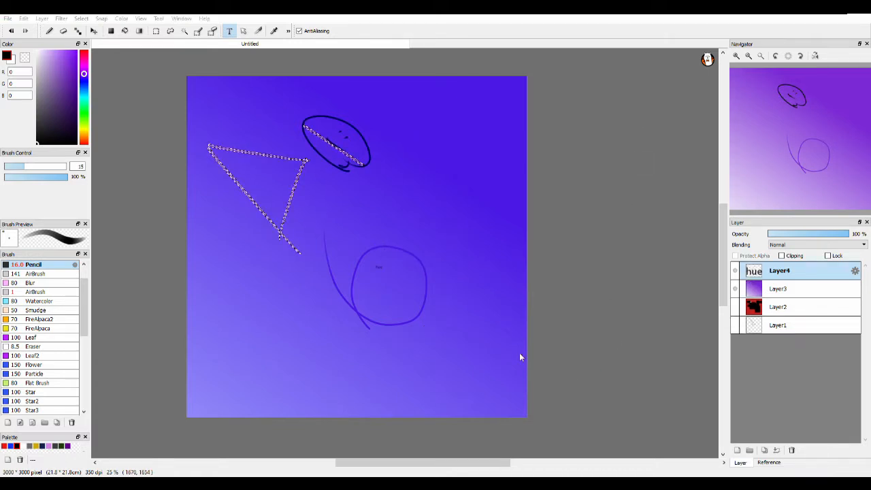
pyautogui.click(476, 313)
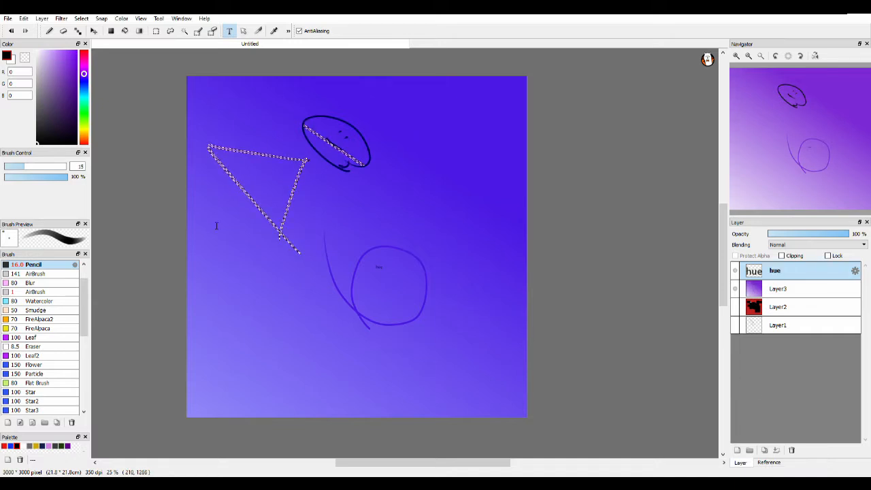
# Step: Add the text "subscribe" near the canvas's right edge, to the right of the purple circle
pyautogui.click(499, 328)
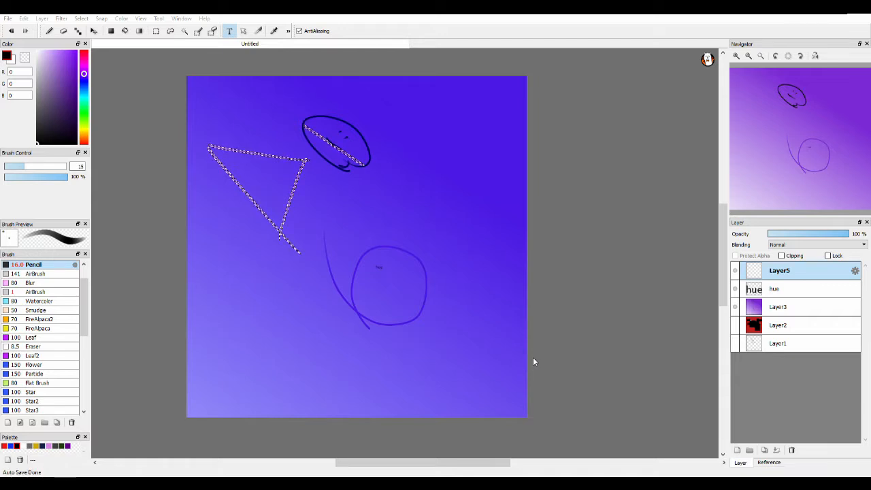
pyautogui.write('subscribe')
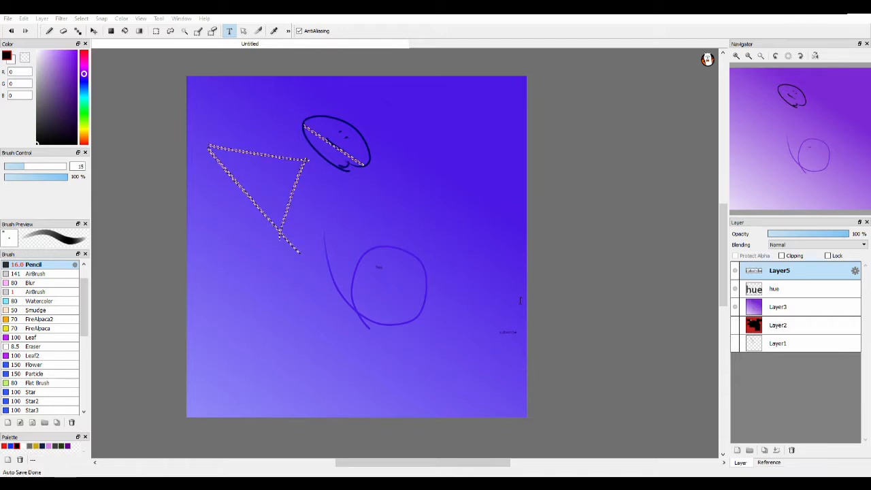
pyautogui.click(474, 312)
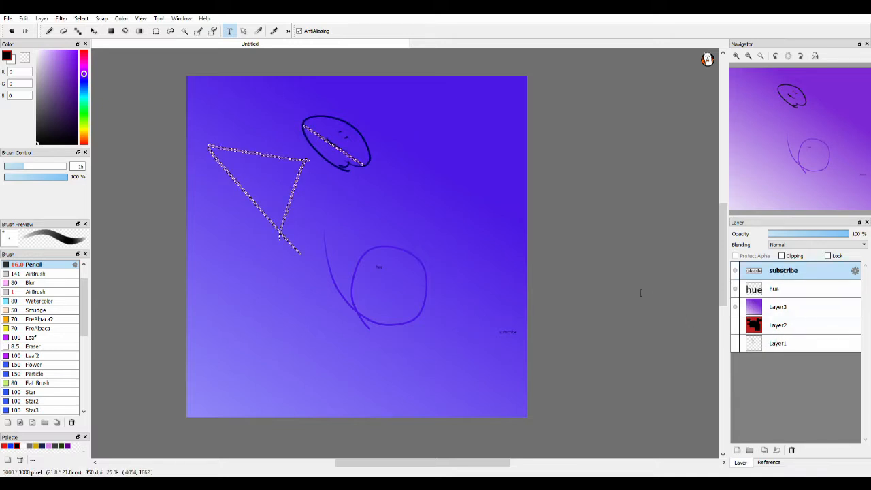
pyautogui.click(501, 336)
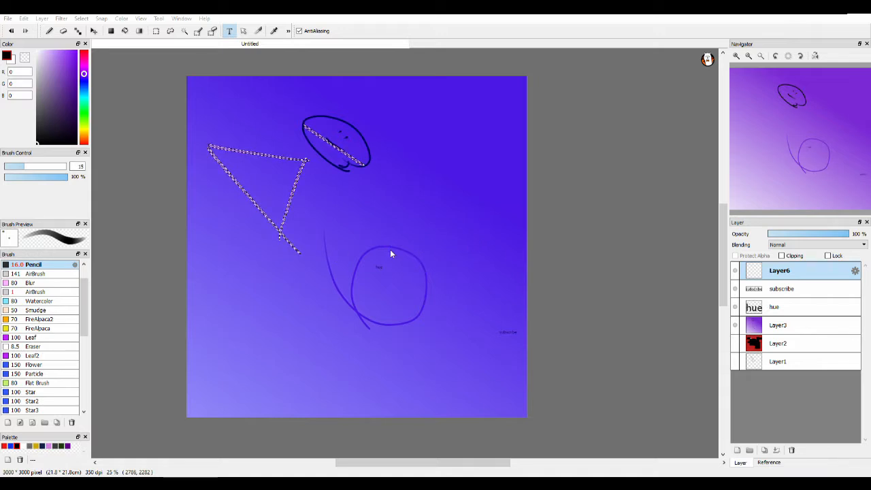
pyautogui.click(519, 197)
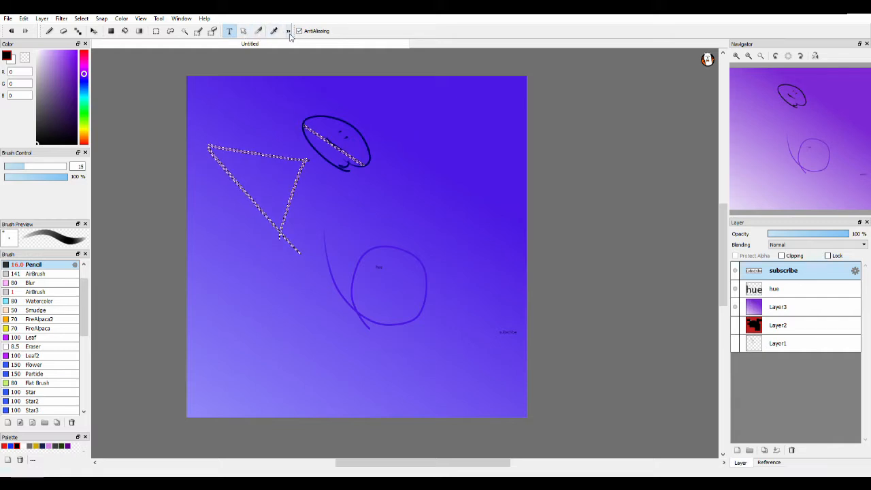
# Step: Clear the selection around the triangle and face, discarding any extra empty text layer
pyautogui.hotkey('ctrl', 'd')
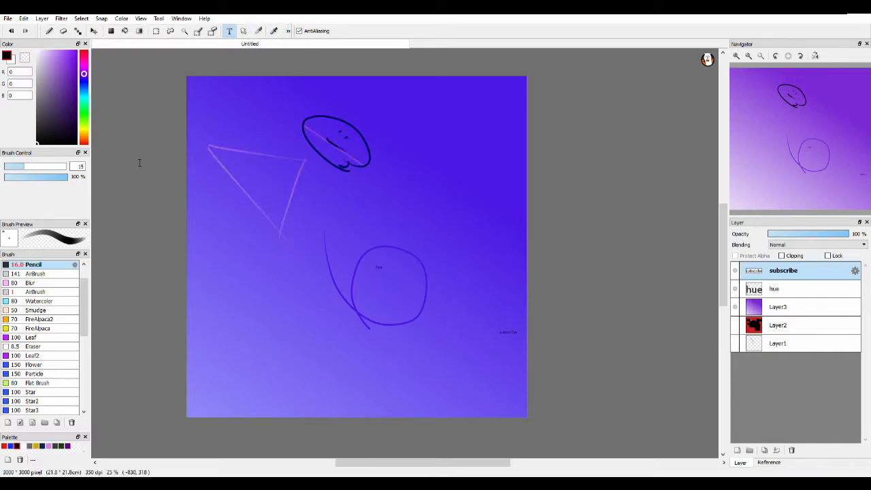
pyautogui.hotkey('ctrl', 'z')
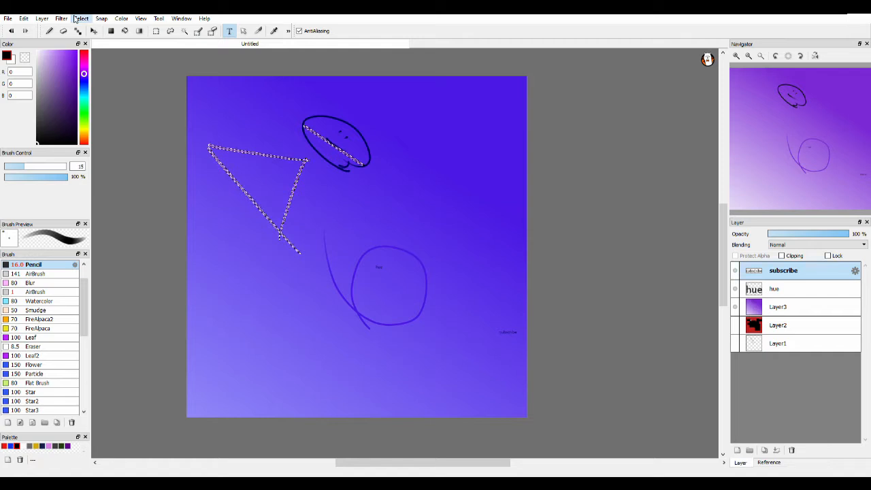
pyautogui.hotkey('ctrl', 'd')
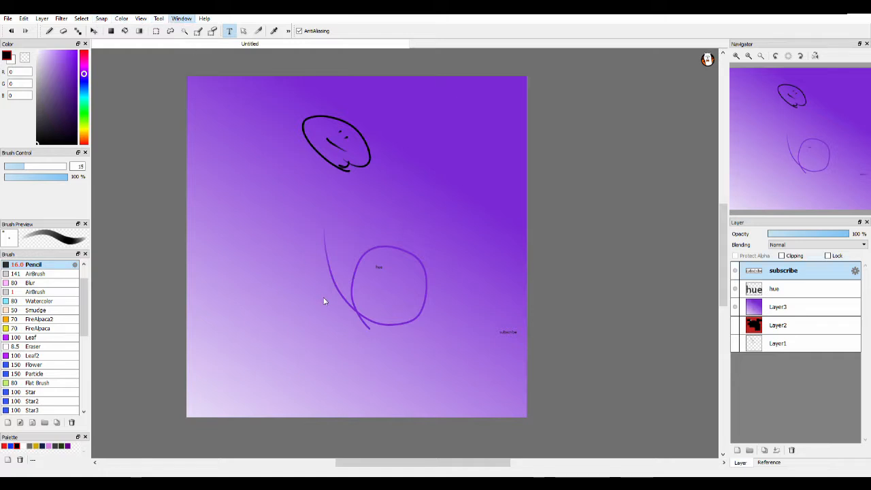
pyautogui.hotkey('ctrl', 'shift', 'n')
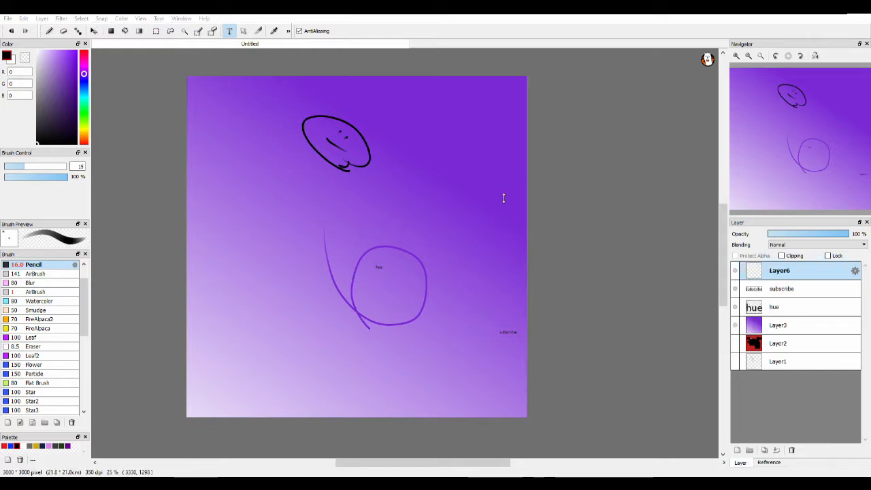
pyautogui.hotkey('ctrl', 'z')
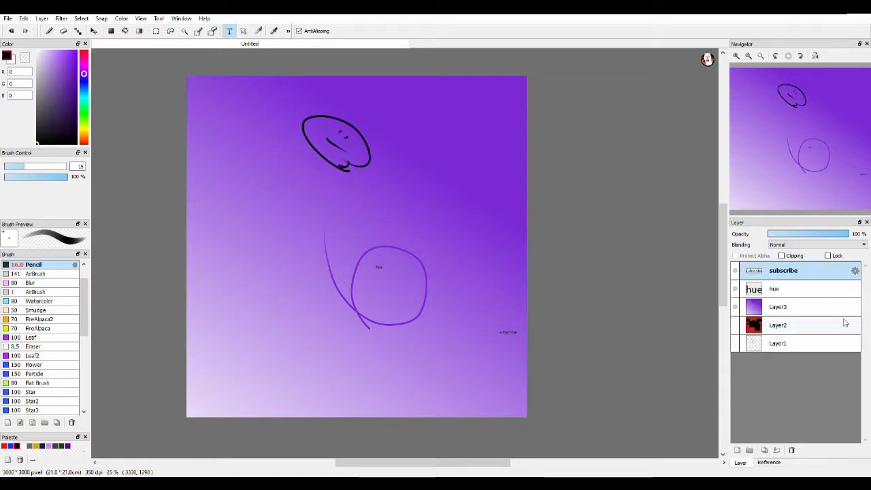
# Step: Delete the subscribe, hue, Layer3 and Layer2 layers, leaving only Layer1
pyautogui.click(791, 451)
pyautogui.click(792, 450)
pyautogui.click(792, 451)
pyautogui.click(791, 450)
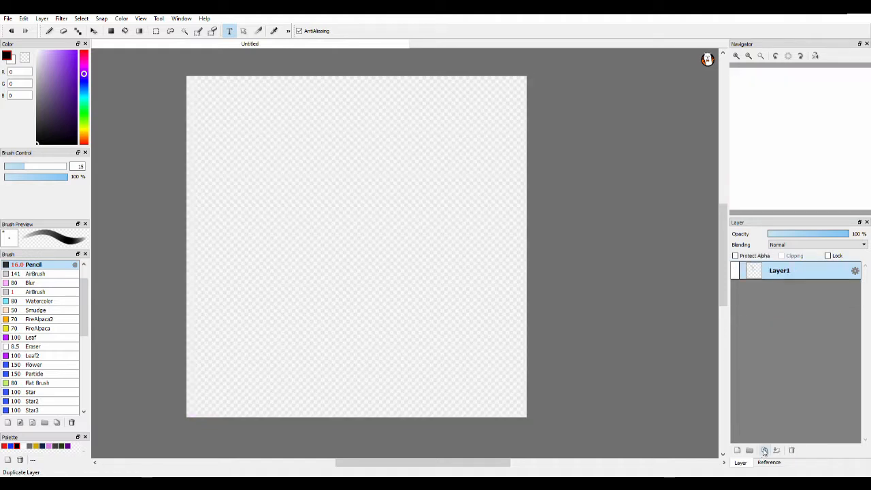
# Step: Add four empty layers above Layer1 and toggle the visibility of Layer1 and Layer2, leaving both shown
pyautogui.click(737, 450)
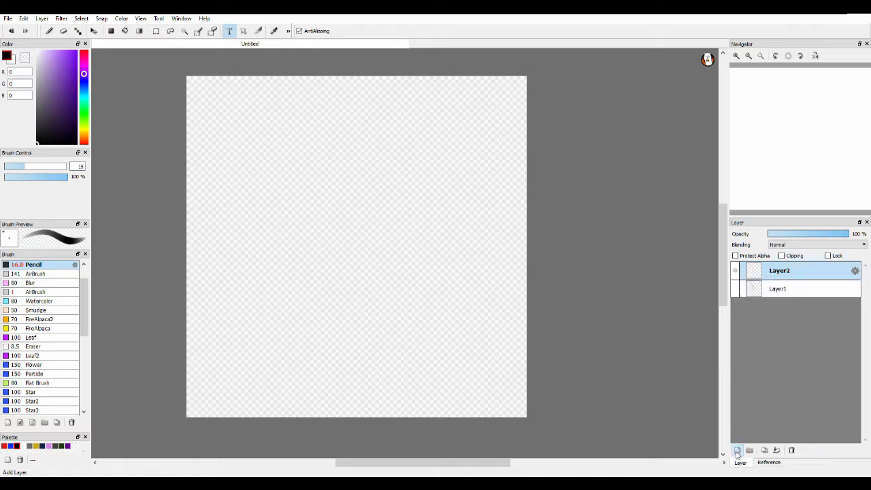
pyautogui.click(737, 451)
pyautogui.click(737, 451)
pyautogui.click(737, 451)
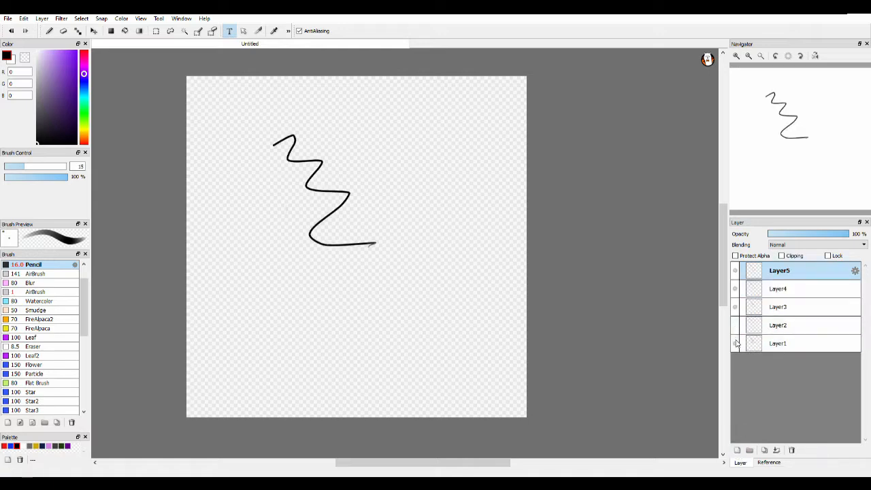
pyautogui.click(736, 345)
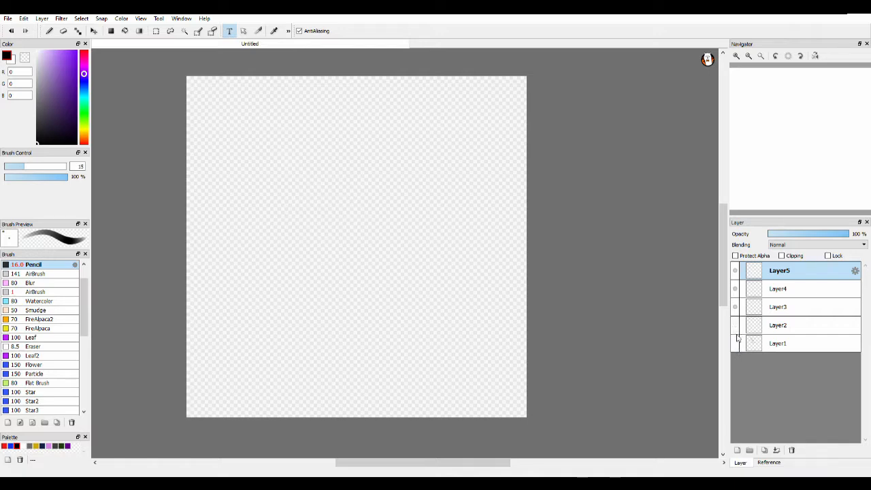
pyautogui.click(736, 343)
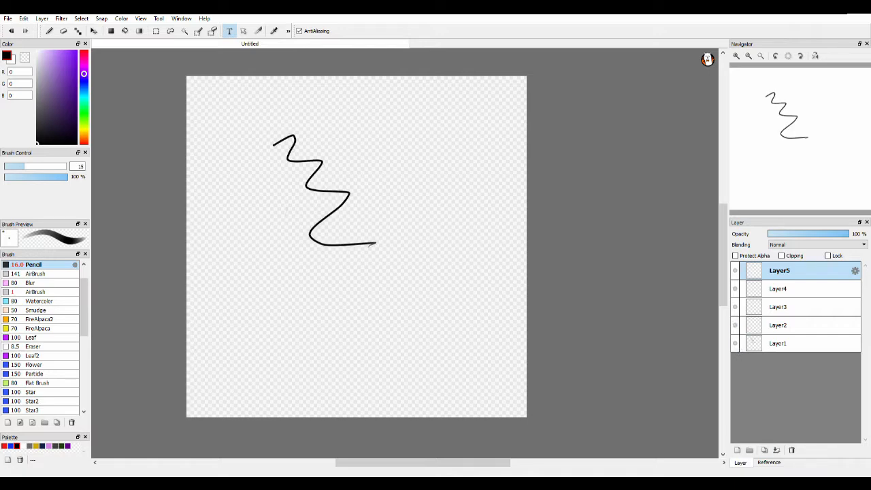
# Step: Toggle Layer1's visibility and make it the active layer, undoing the extra layer added above it
pyautogui.click(735, 344)
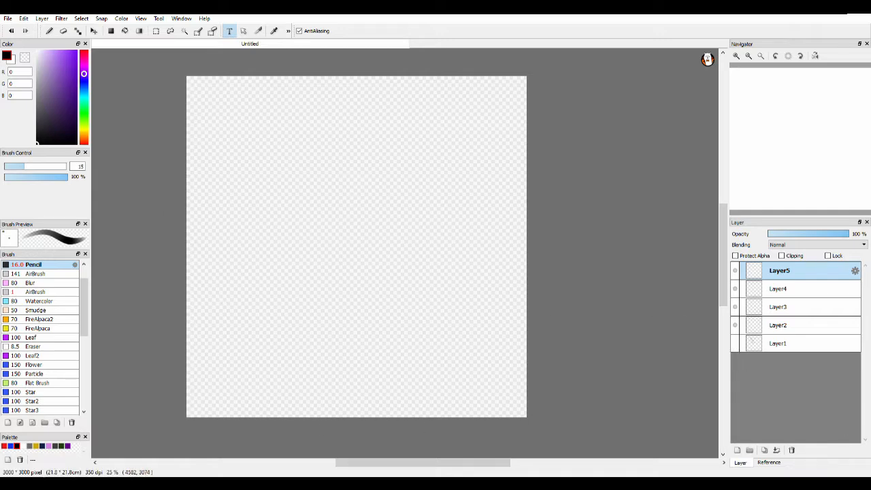
pyautogui.click(770, 326)
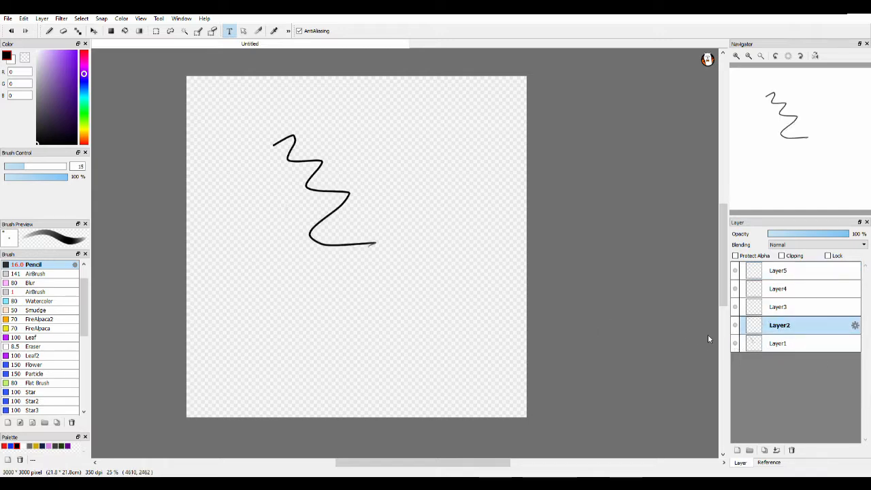
pyautogui.click(736, 344)
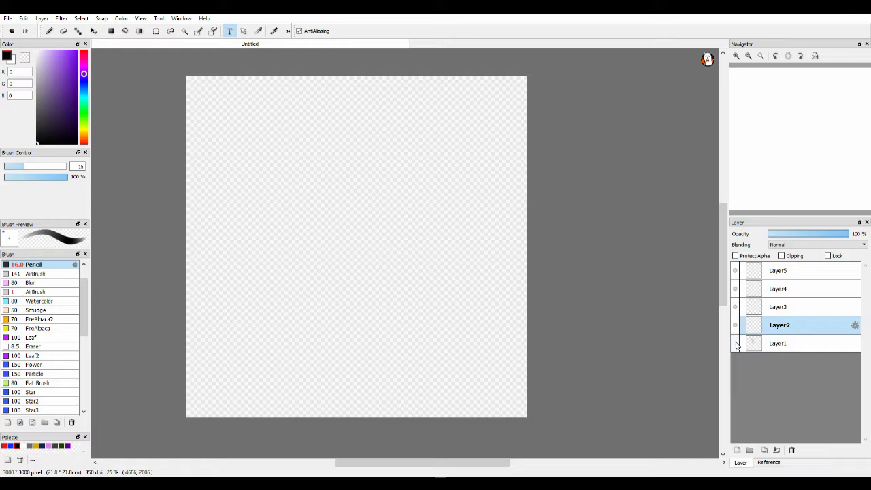
pyautogui.click(766, 345)
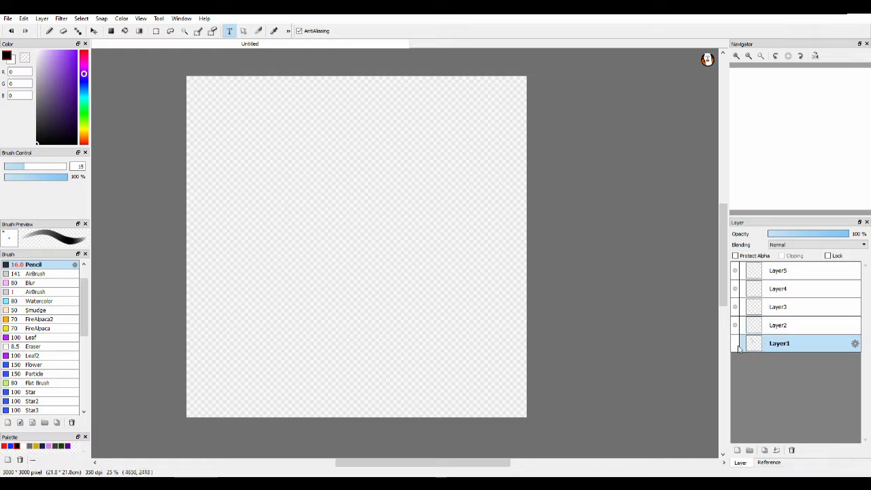
pyautogui.hotkey('ctrl', 'shift', 'n')
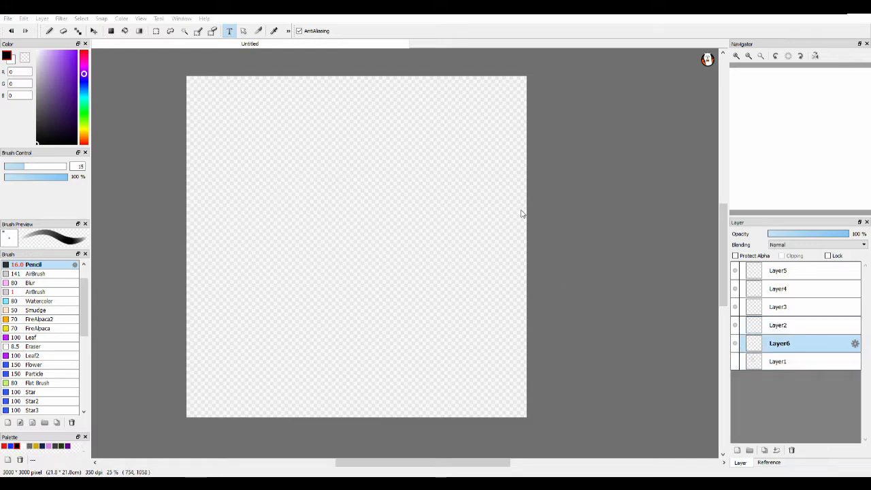
pyautogui.click(11, 30)
# Step: Show Layer1 and draw a curved Pencil stroke on it to the right of the zigzag
pyautogui.click(49, 30)
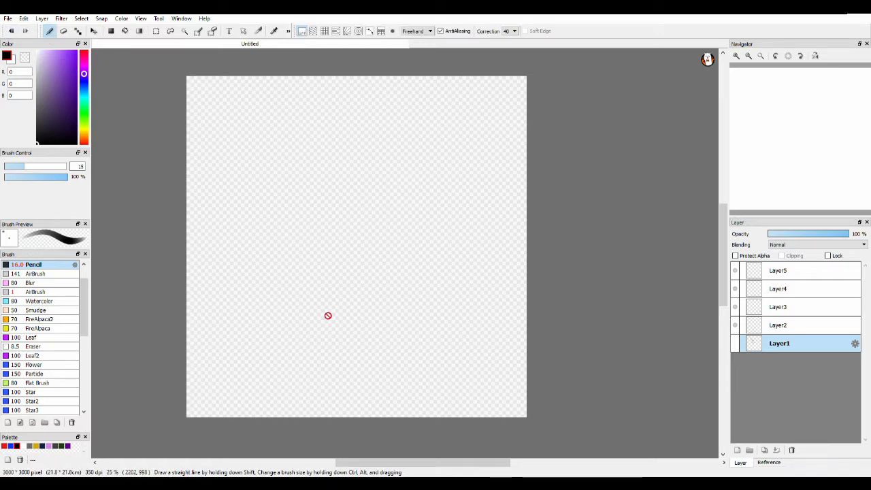
pyautogui.click(735, 343)
pyautogui.moveTo(399, 214)
pyautogui.mouseDown()
pyautogui.moveTo(398, 237)
pyautogui.moveTo(488, 266)
pyautogui.moveTo(386, 334)
pyautogui.moveTo(452, 319)
pyautogui.moveTo(373, 346)
pyautogui.mouseUp()
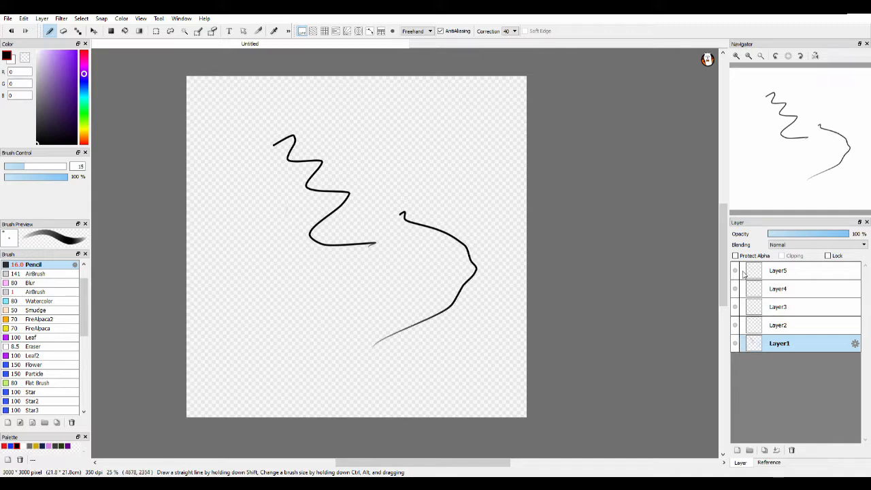
# Step: Try Layer1 at opacities of 20% and 1%, set it to 67%, and toggle the layer's lock on and off
pyautogui.moveTo(804, 234); pyautogui.dragTo(748, 234)
pyautogui.click(784, 235)
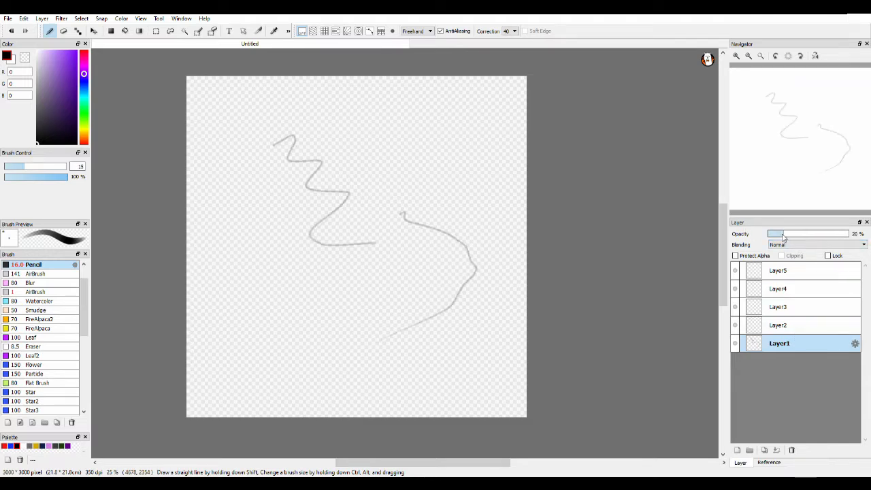
pyautogui.click(767, 328)
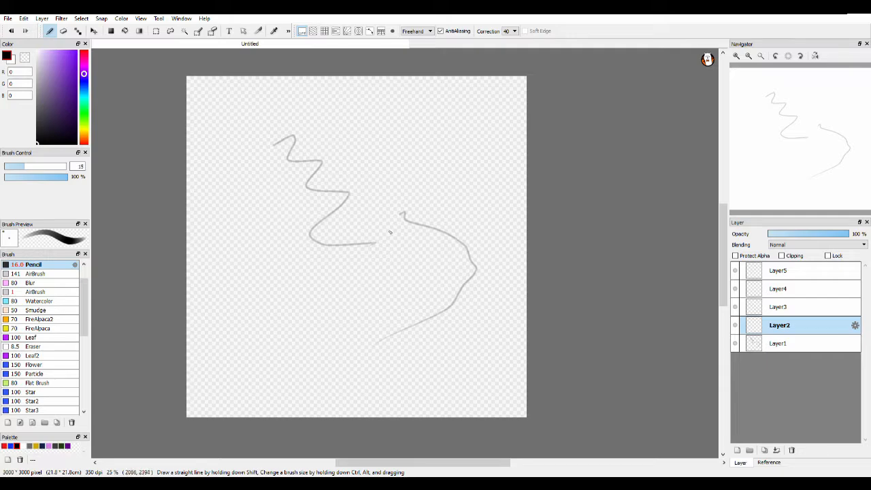
pyautogui.click(803, 344)
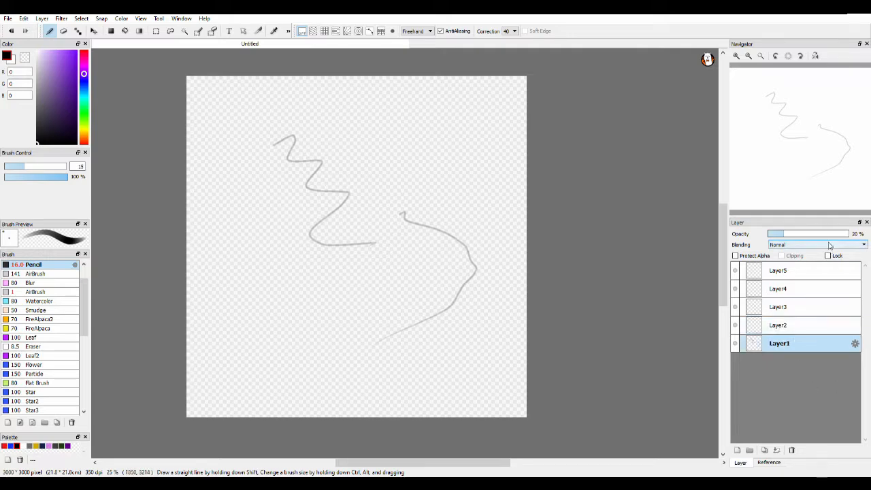
pyautogui.moveTo(842, 235)
pyautogui.mouseDown()
pyautogui.moveTo(850, 234)
pyautogui.moveTo(717, 232)
pyautogui.mouseUp()
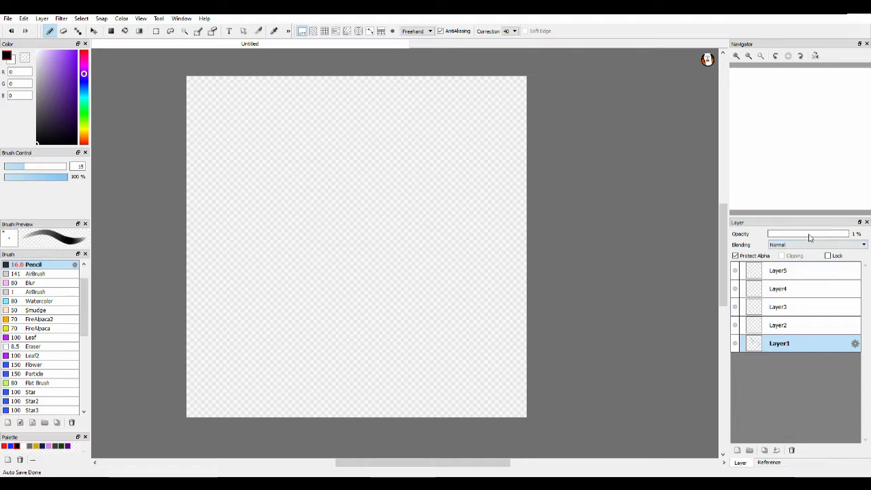
pyautogui.moveTo(810, 234); pyautogui.dragTo(822, 234)
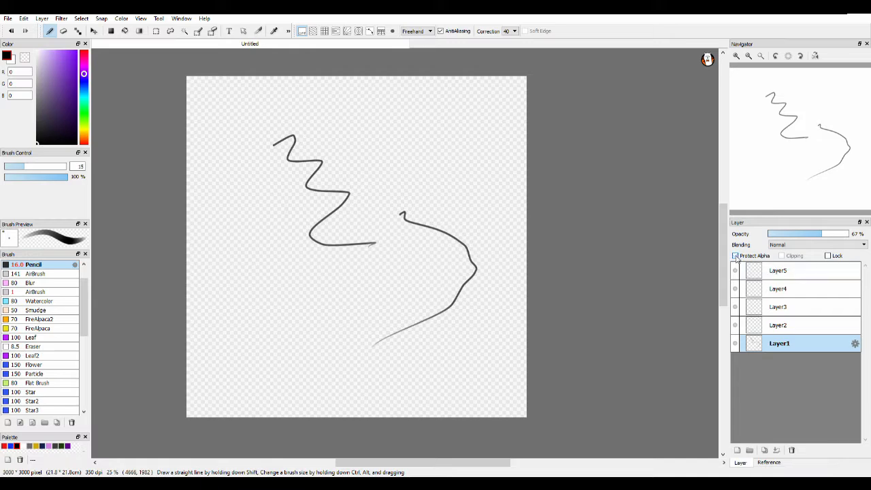
pyautogui.click(828, 255)
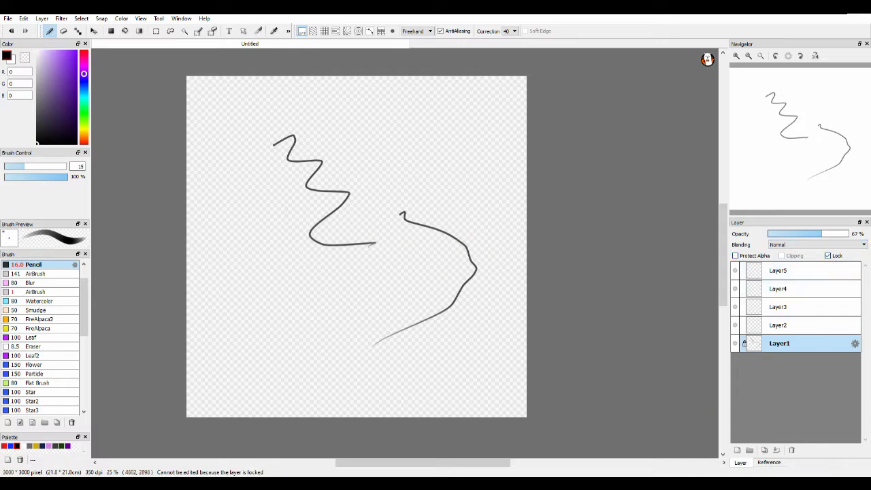
pyautogui.click(828, 256)
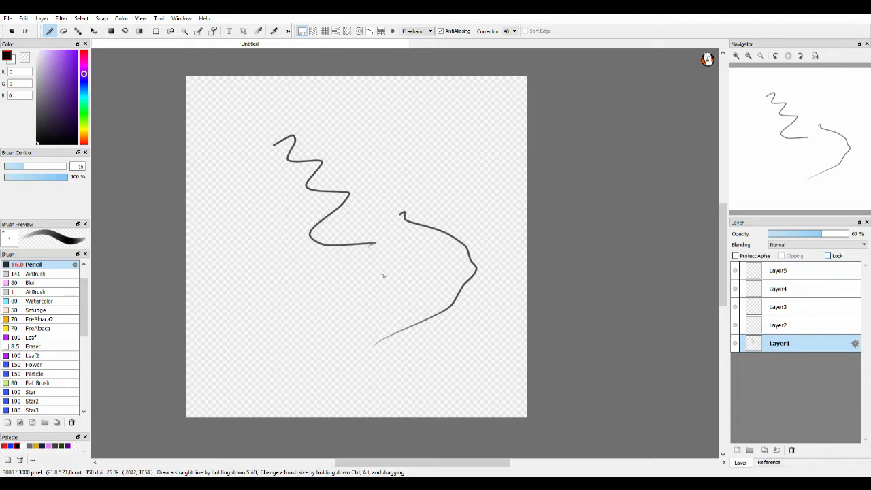
# Step: Add a layer folder and move Layer1 through Layer5 into it, with Layer1 as the first layer inside
pyautogui.click(750, 450)
pyautogui.moveTo(772, 351); pyautogui.dragTo(777, 278)
pyautogui.moveTo(788, 315); pyautogui.dragTo(799, 292)
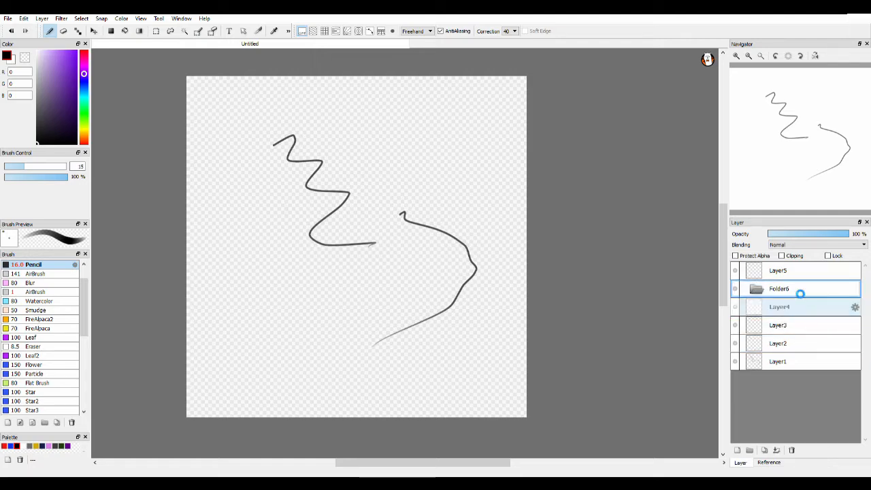
pyautogui.moveTo(795, 334); pyautogui.dragTo(801, 292)
pyautogui.moveTo(795, 344); pyautogui.dragTo(817, 288)
pyautogui.click(824, 270)
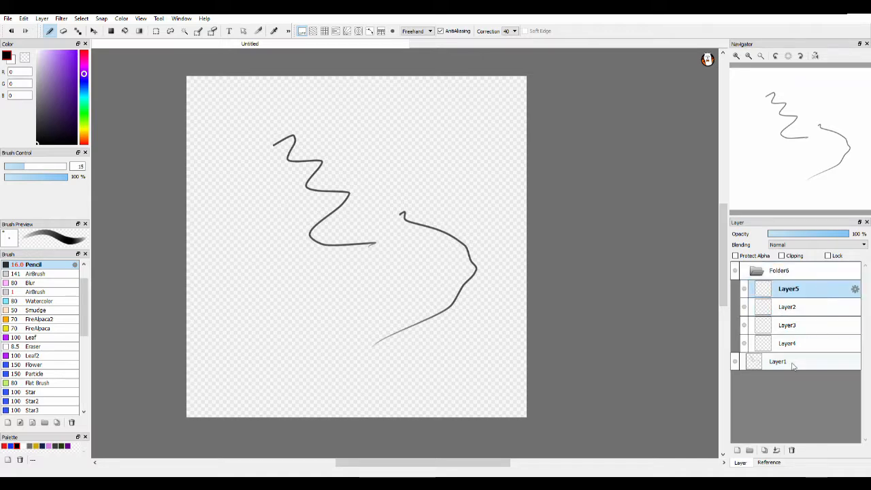
pyautogui.click(792, 359)
pyautogui.moveTo(793, 365); pyautogui.dragTo(807, 286)
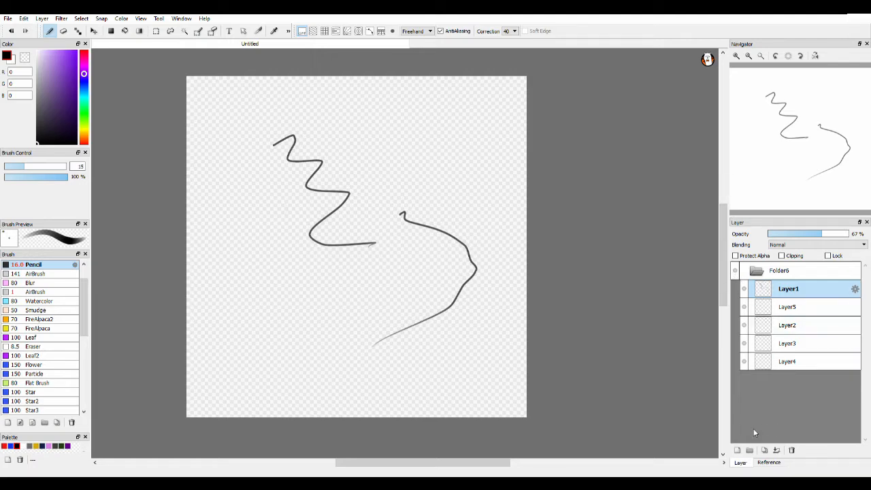
# Step: Add two empty layers inside Folder6 and create a nested folder above them
pyautogui.click(737, 450)
pyautogui.click(771, 274)
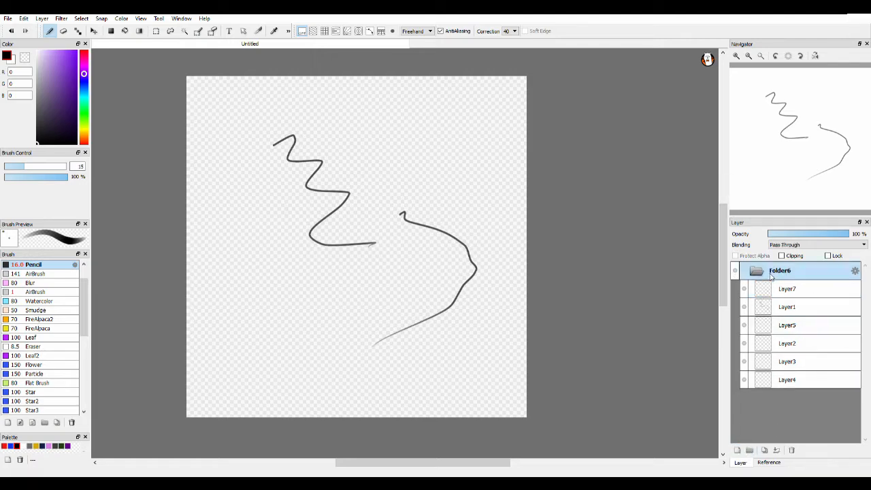
pyautogui.click(737, 450)
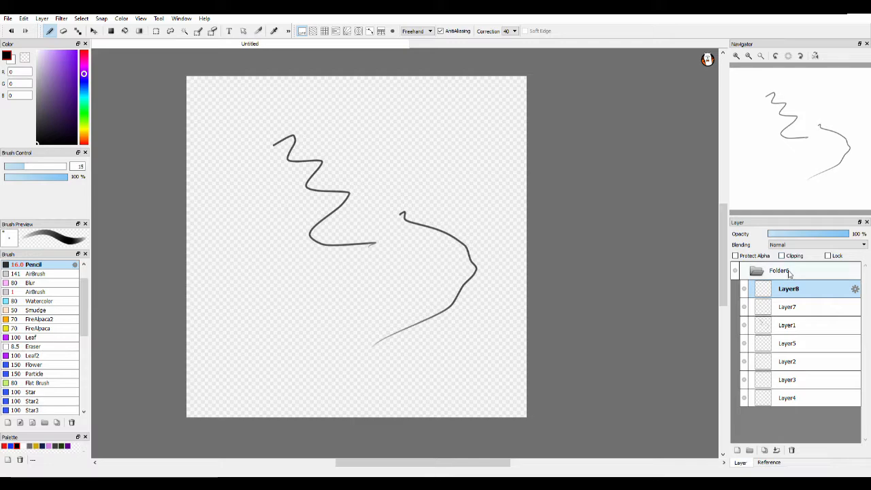
pyautogui.click(774, 272)
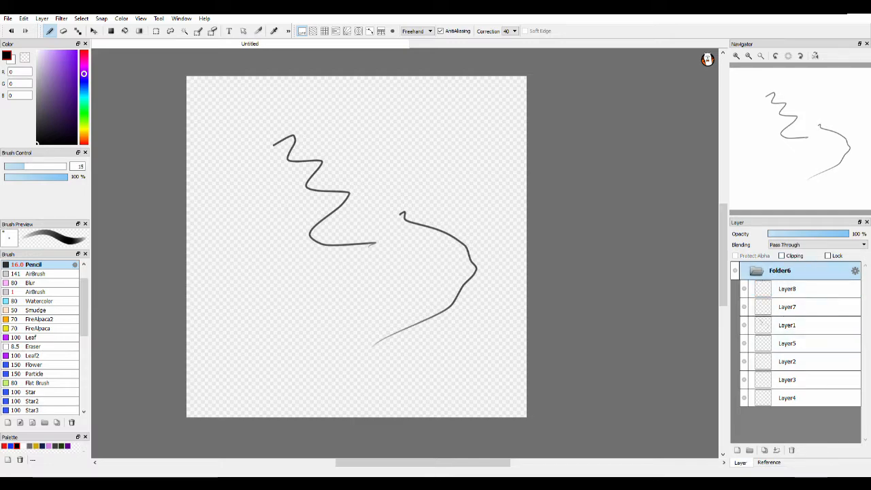
pyautogui.click(750, 450)
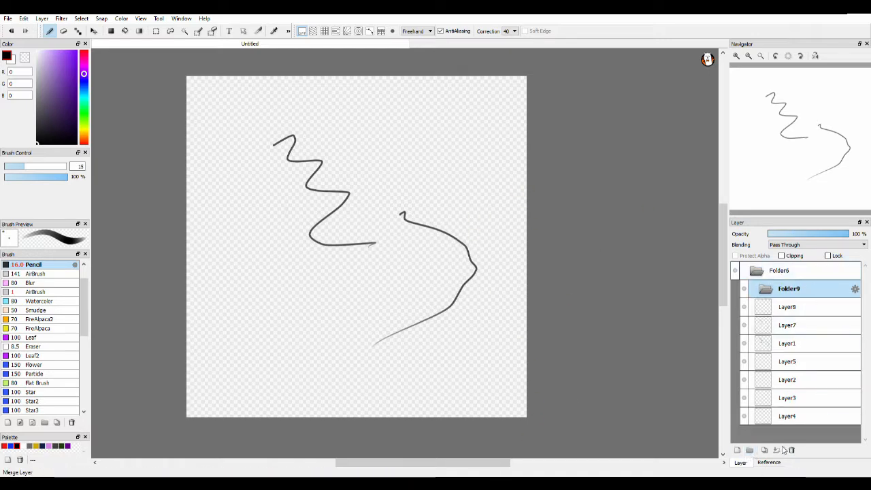
# Step: Duplicate the empty Layer8 and the Layer1 holding the strokes
pyautogui.click(770, 313)
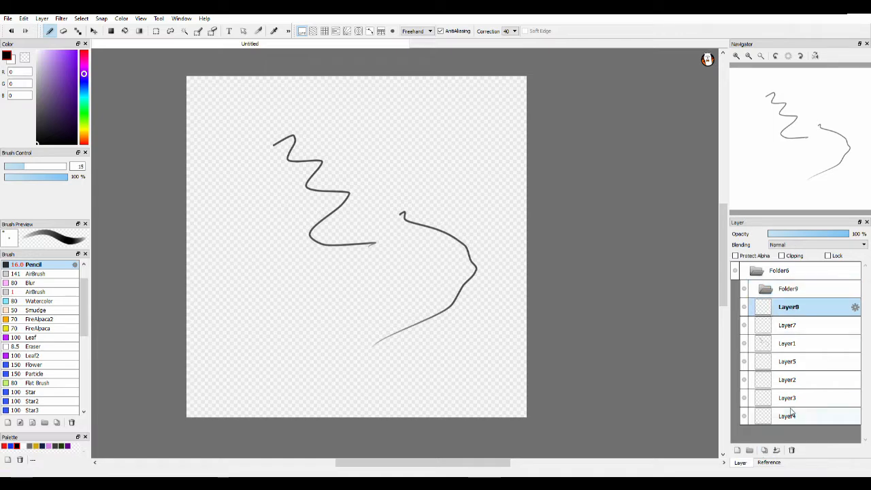
pyautogui.click(763, 450)
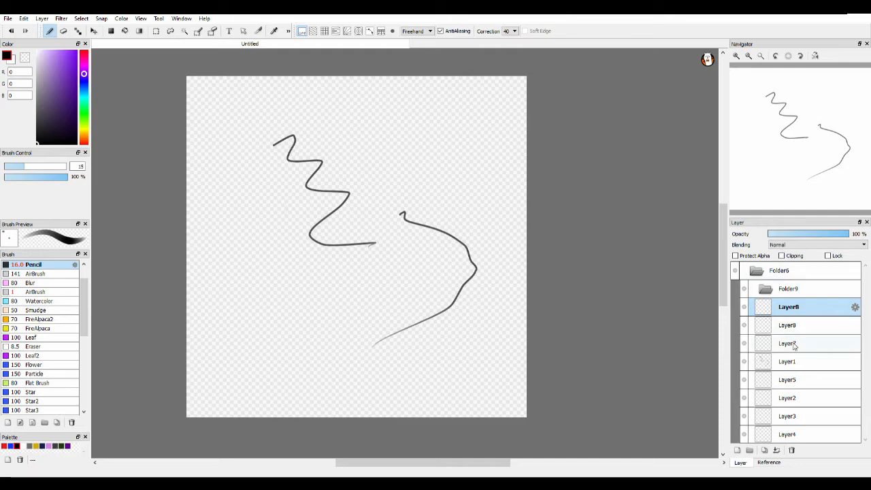
pyautogui.click(792, 347)
pyautogui.click(793, 359)
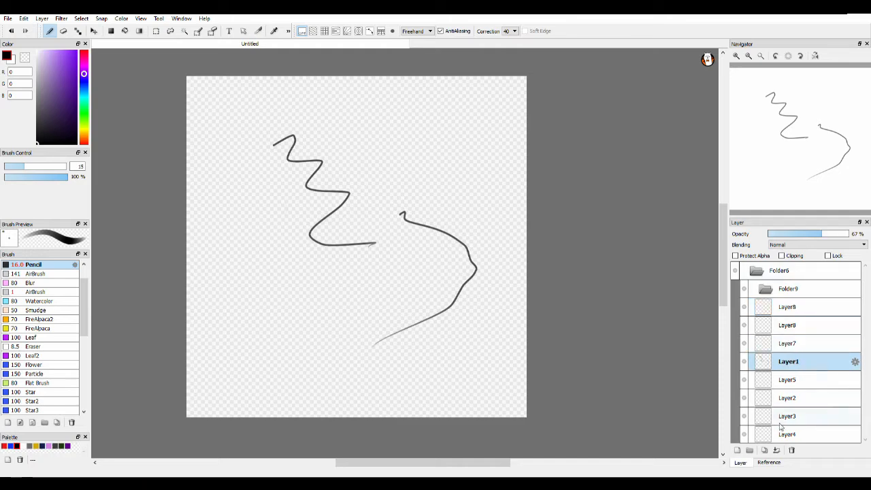
pyautogui.click(765, 451)
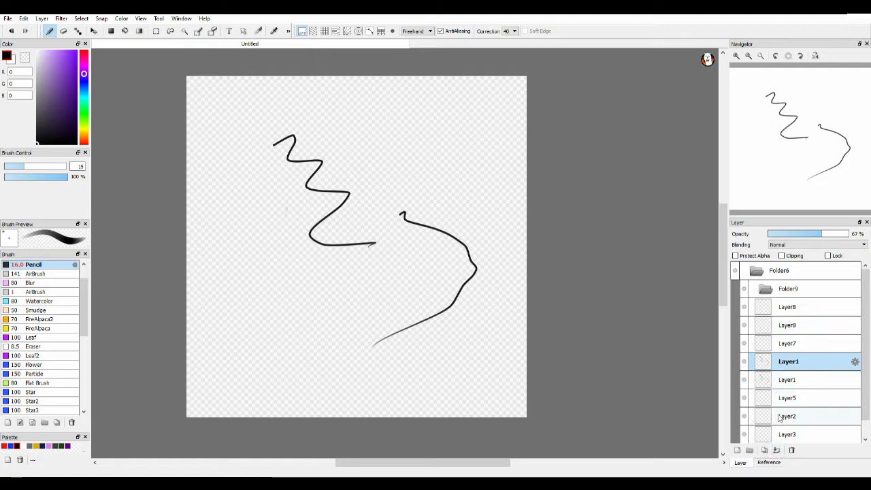
# Step: Merge all the drawing layers in Folder6 down into Layer4, keeping the nested Folder9 separate
pyautogui.click(778, 452)
pyautogui.click(778, 452)
pyautogui.click(778, 452)
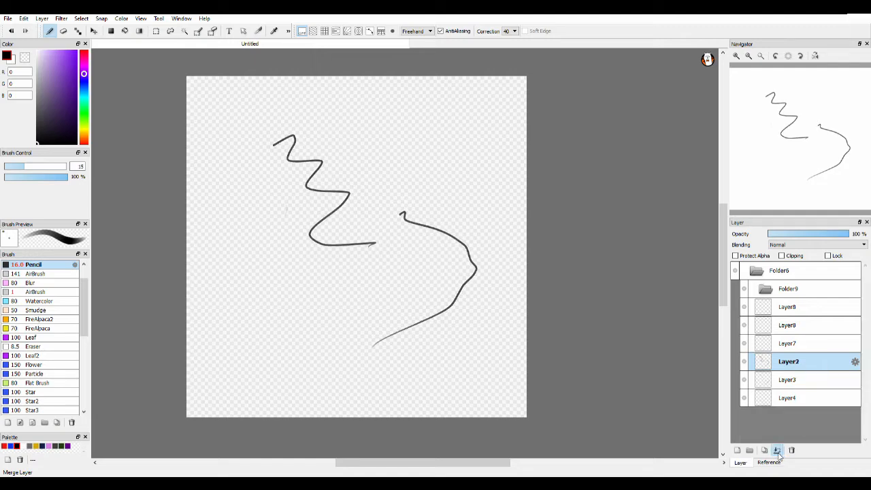
pyautogui.click(778, 453)
pyautogui.click(793, 307)
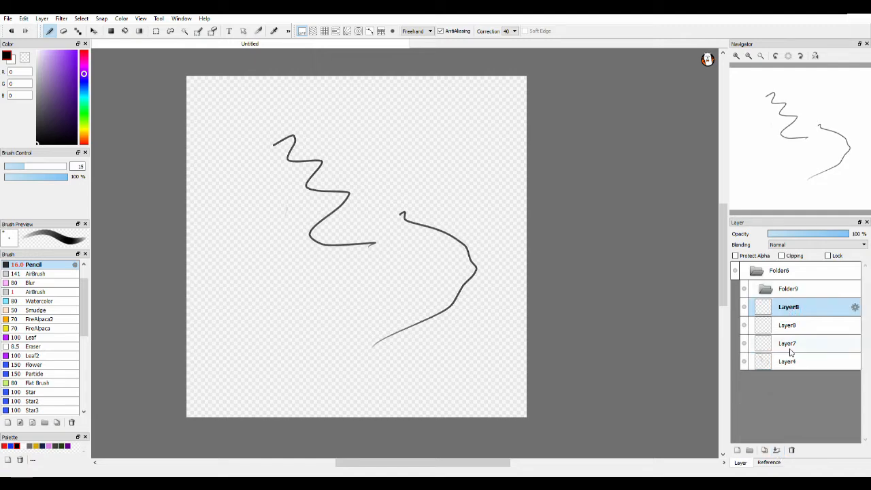
pyautogui.click(778, 452)
pyautogui.click(778, 452)
pyautogui.click(778, 452)
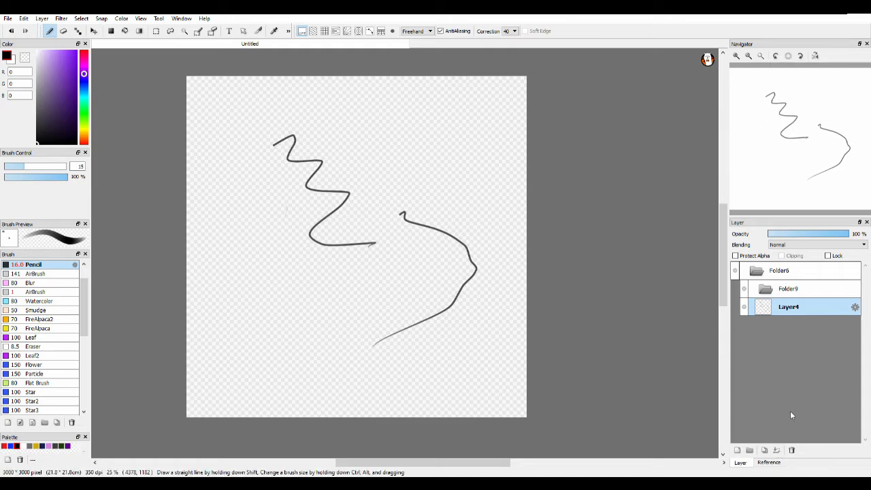
# Step: Examine the zigzag and curved strokes while moving the view and zooming between 16% and 150%
pyautogui.moveTo(834, 140)
pyautogui.mouseDown()
pyautogui.moveTo(815, 119)
pyautogui.moveTo(829, 177)
pyautogui.moveTo(806, 130)
pyautogui.moveTo(833, 163)
pyautogui.moveTo(842, 204)
pyautogui.moveTo(809, 141)
pyautogui.moveTo(767, 143)
pyautogui.moveTo(836, 131)
pyautogui.moveTo(829, 149)
pyautogui.mouseUp()
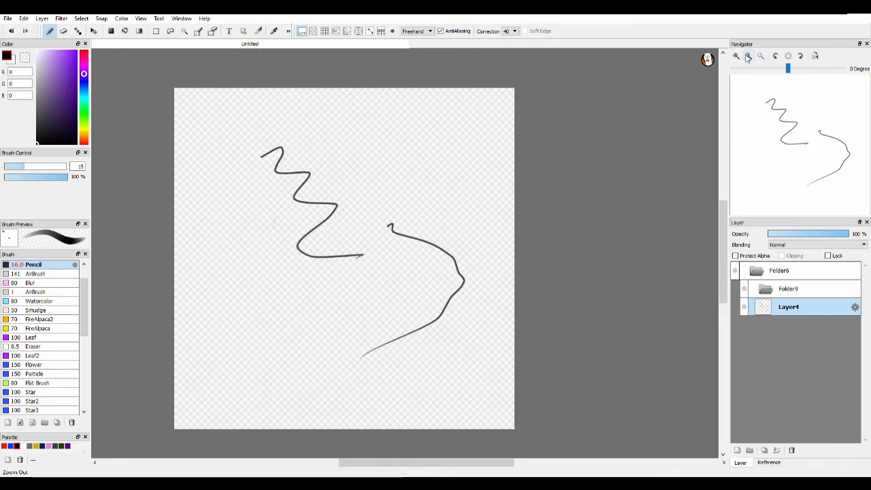
pyautogui.scroll(-3, 320, 257)
pyautogui.scroll(3, 319, 257)
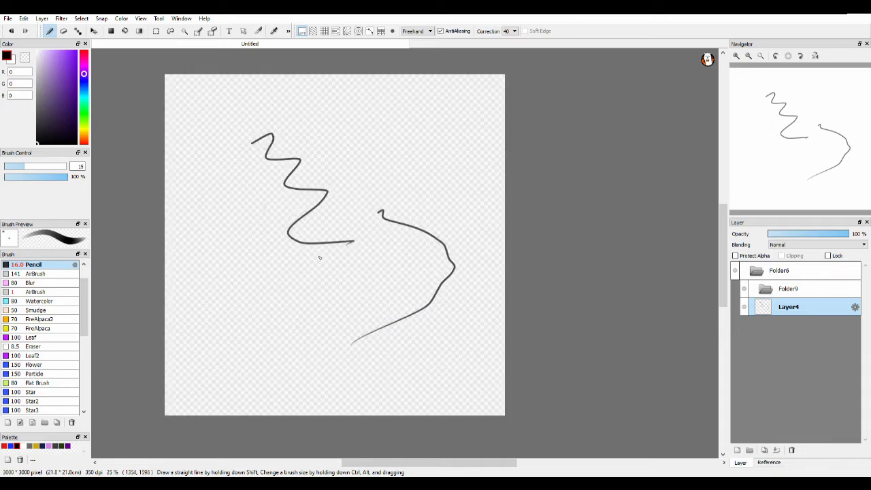
pyautogui.scroll(4, 323, 264)
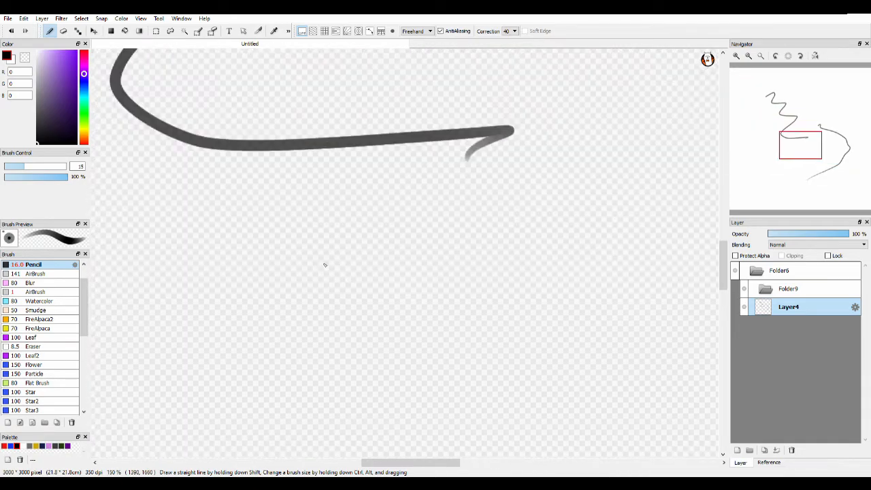
pyautogui.scroll(-5, 324, 266)
pyautogui.scroll(2, 326, 267)
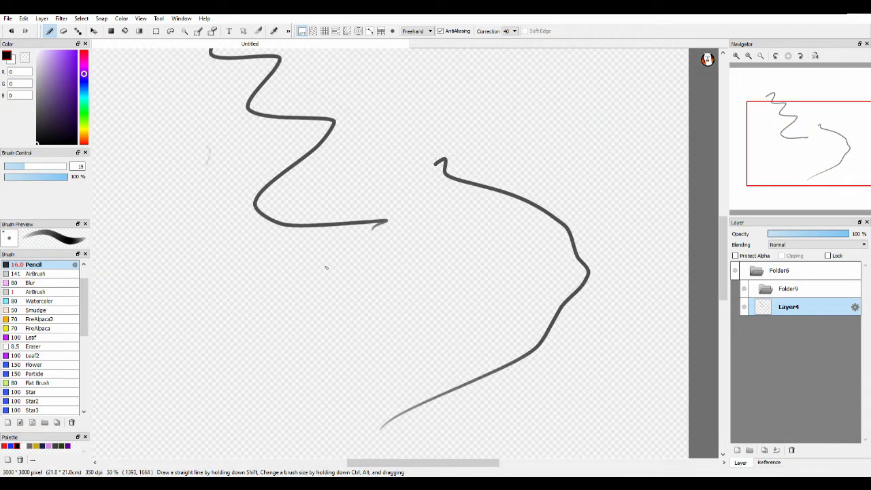
pyautogui.scroll(-1, 326, 267)
pyautogui.scroll(2, 326, 266)
pyautogui.scroll(-4, 330, 265)
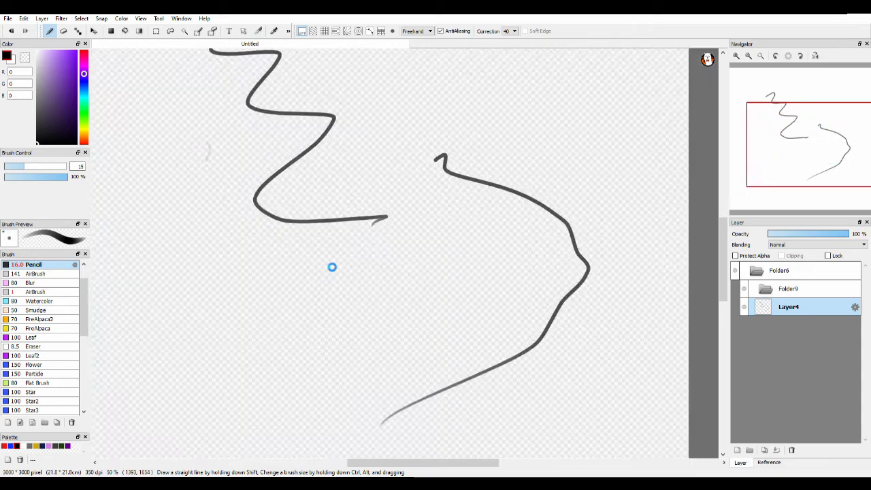
pyautogui.scroll(2, 326, 262)
pyautogui.scroll(-2, 399, 220)
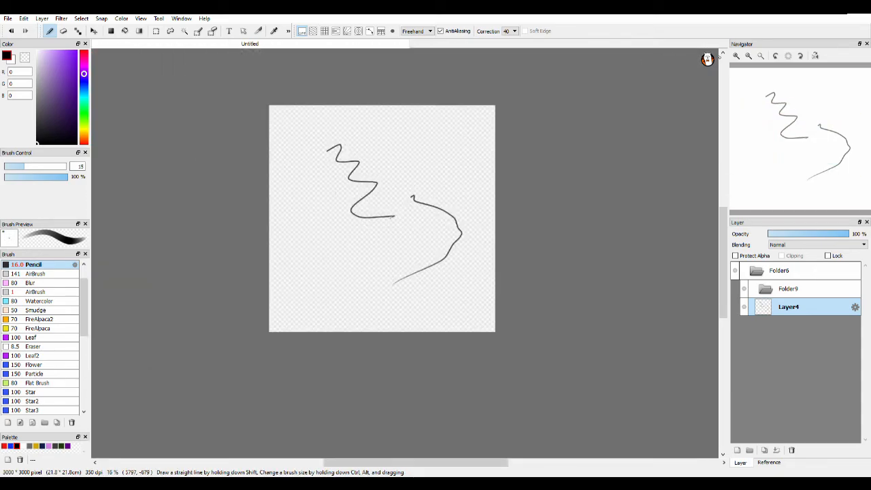
pyautogui.scroll(-2, 393, 253)
pyautogui.scroll(3, 393, 259)
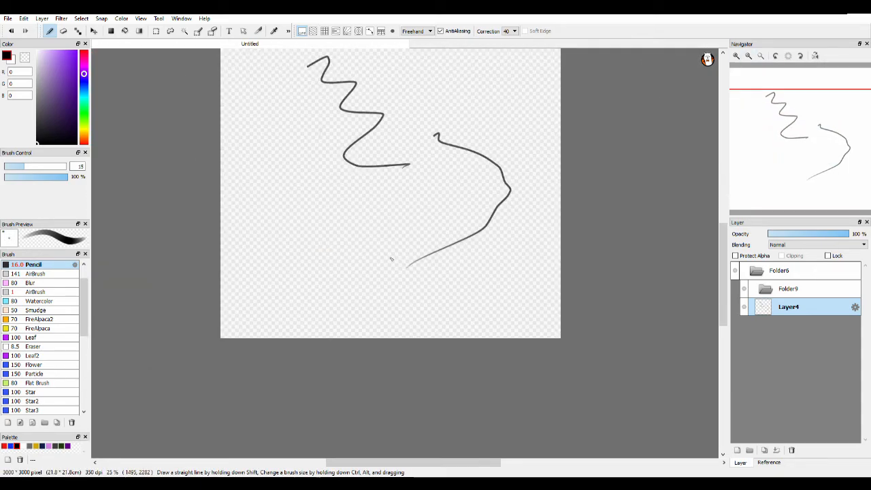
# Step: Rotate the canvas view to 166 degrees and reset it to its original orientation
pyautogui.scroll(4, 391, 258)
pyautogui.scroll(-1, 392, 259)
pyautogui.moveTo(805, 189)
pyautogui.mouseDown()
pyautogui.moveTo(800, 71)
pyautogui.moveTo(837, 70)
pyautogui.mouseUp()
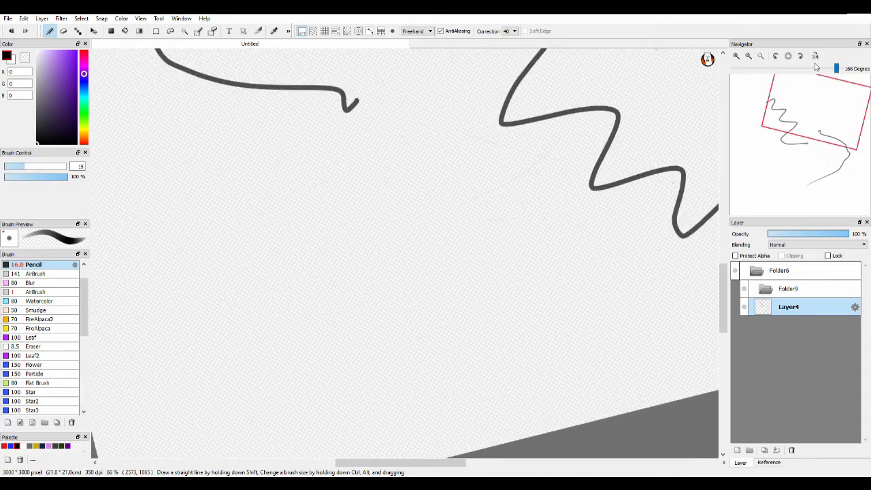
pyautogui.click(789, 56)
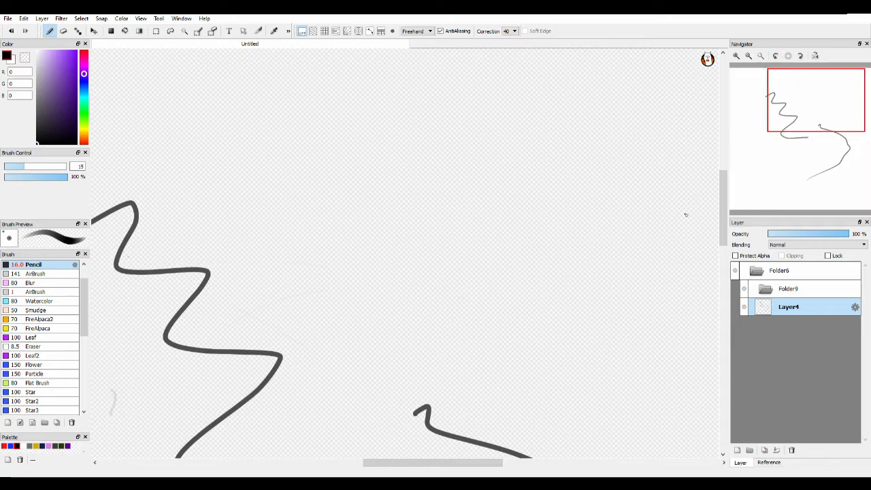
# Step: Examine the whole canvas with both strokes, zooming out to 8% and recentring it at 16%
pyautogui.scroll(-3, 590, 239)
pyautogui.scroll(-3, 569, 246)
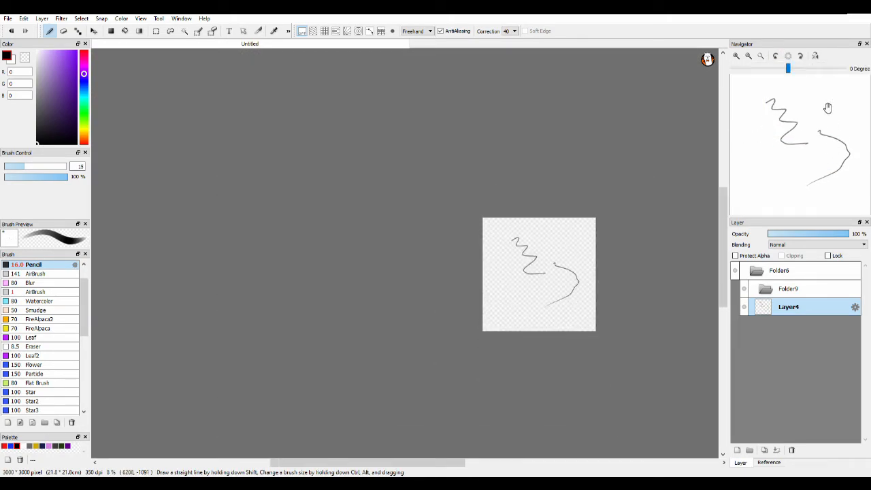
pyautogui.click(819, 149)
pyautogui.moveTo(818, 149); pyautogui.dragTo(799, 241)
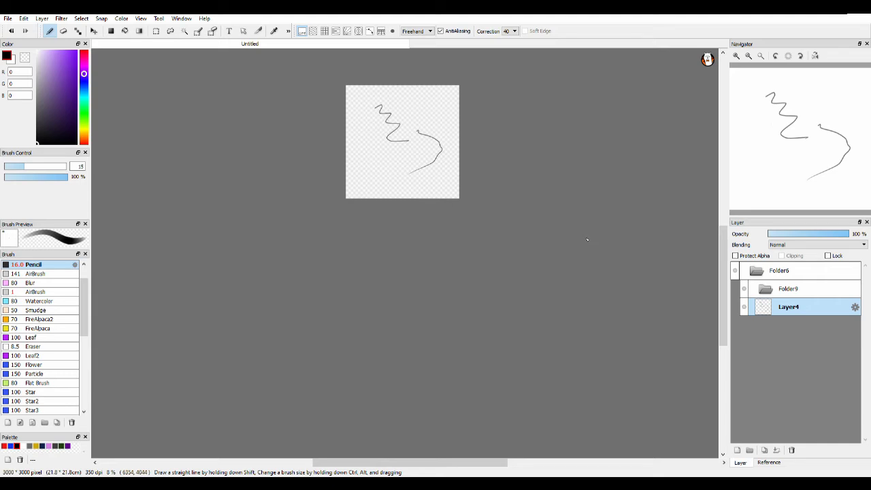
pyautogui.scroll(-2, 461, 299)
pyautogui.scroll(4, 461, 279)
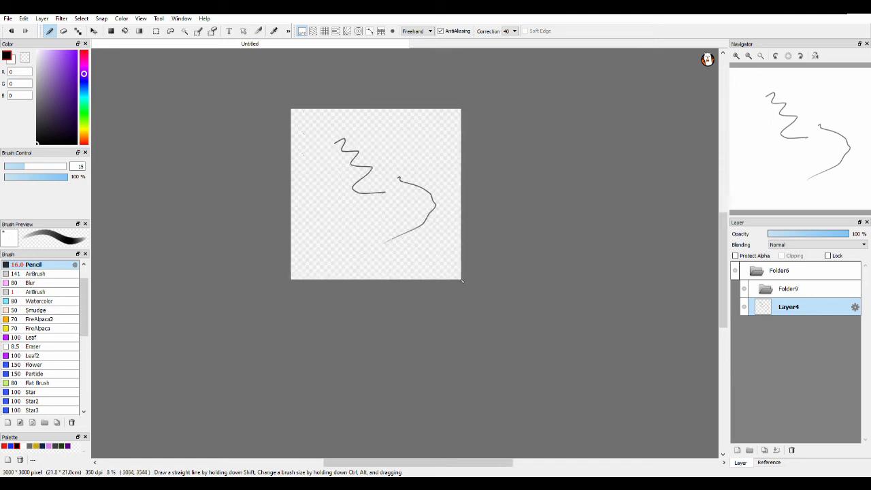
pyautogui.moveTo(826, 170); pyautogui.dragTo(790, 145)
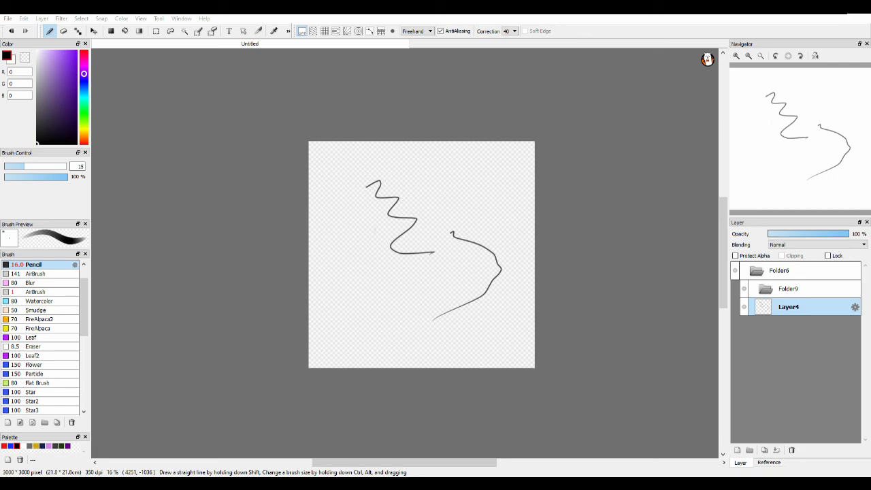
pyautogui.click(535, 102)
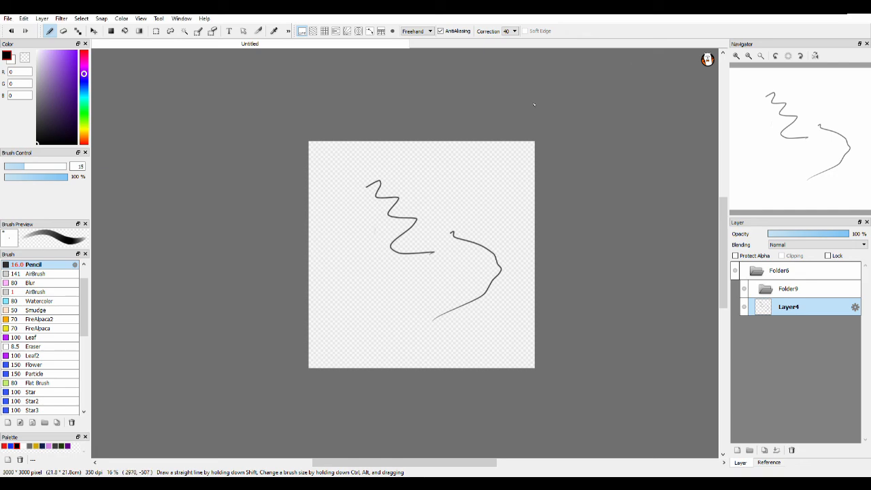